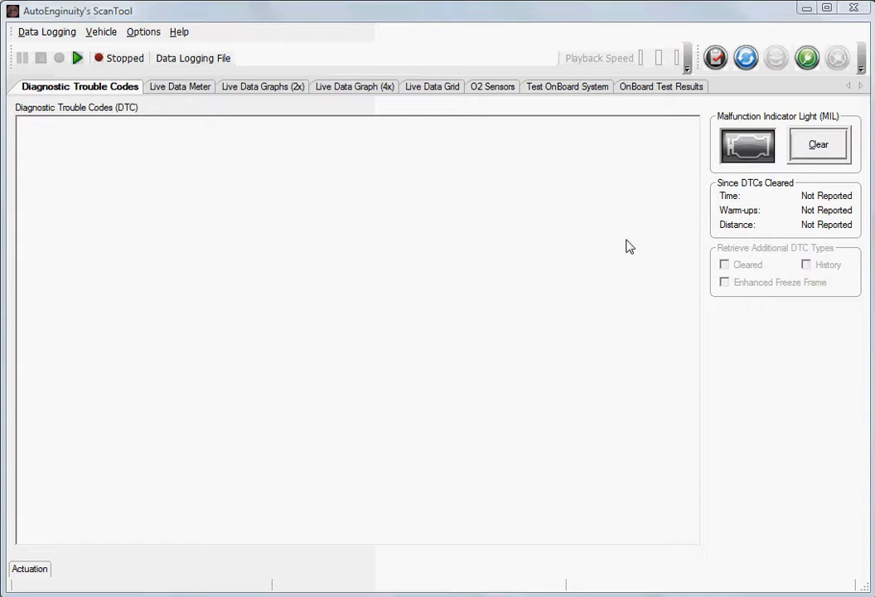
# Step: Connect to the vehicle, read its VIN, and confirm the 2010 Lincoln Navigator with Enhanced Powertrain CAN as the system
pyautogui.click(807, 60)
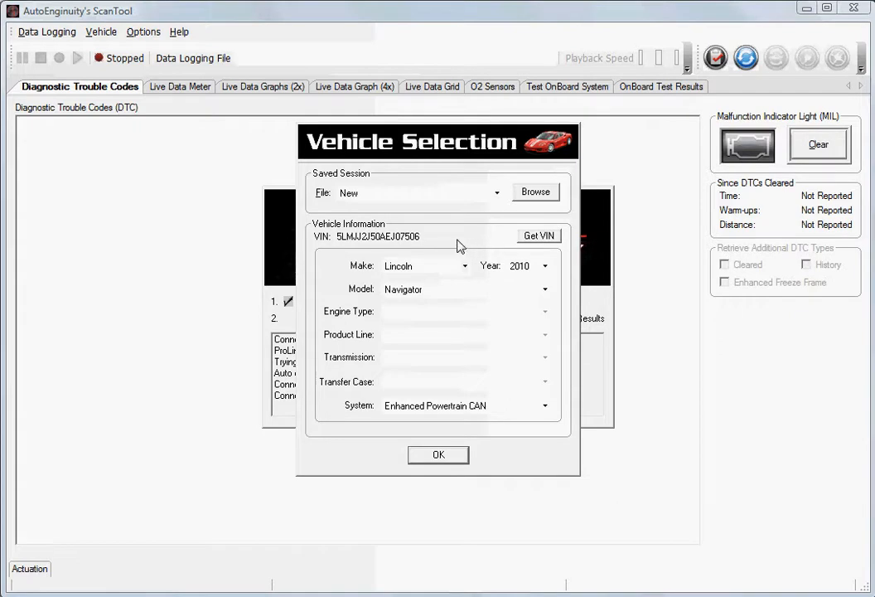
pyautogui.click(524, 240)
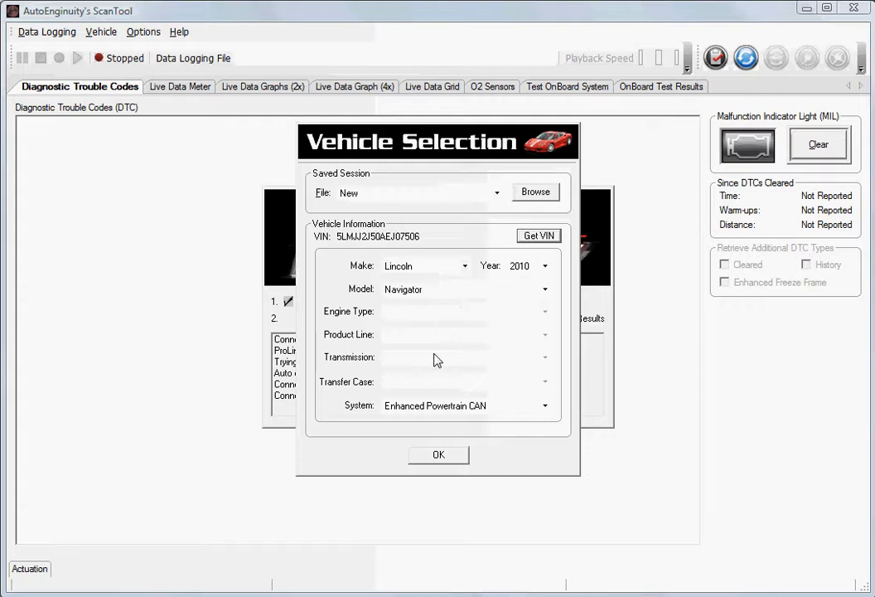
pyautogui.click(429, 408)
pyautogui.moveTo(545, 496); pyautogui.dragTo(548, 445)
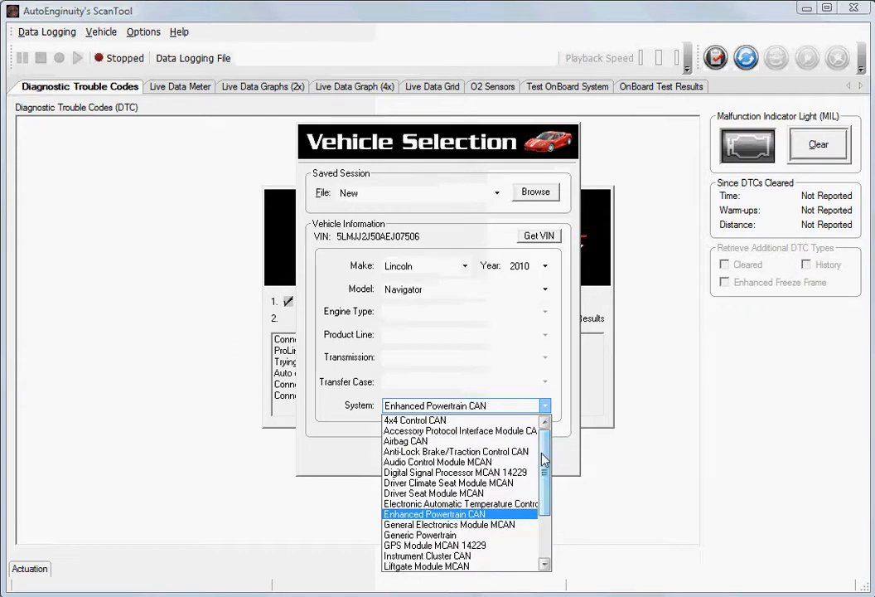
pyautogui.click(515, 514)
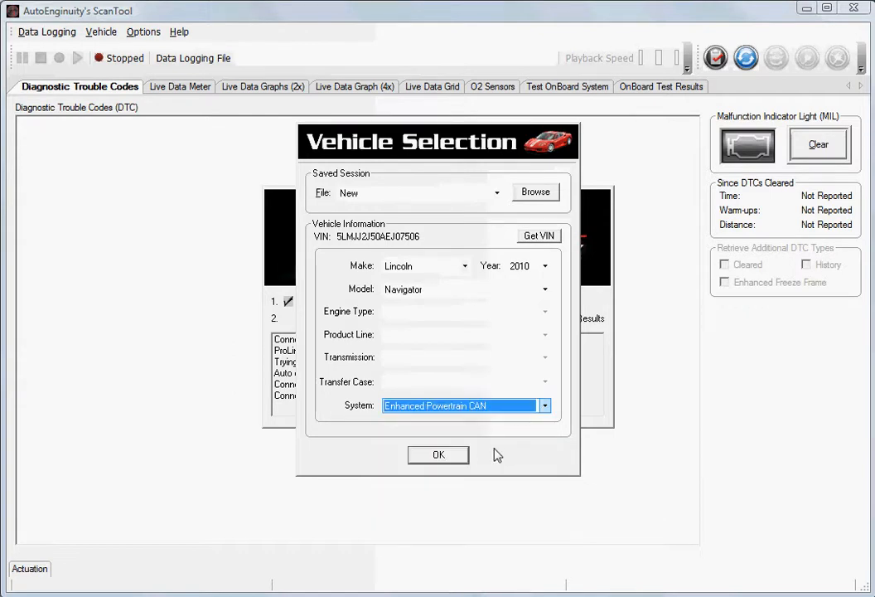
pyautogui.click(439, 454)
pyautogui.click(440, 458)
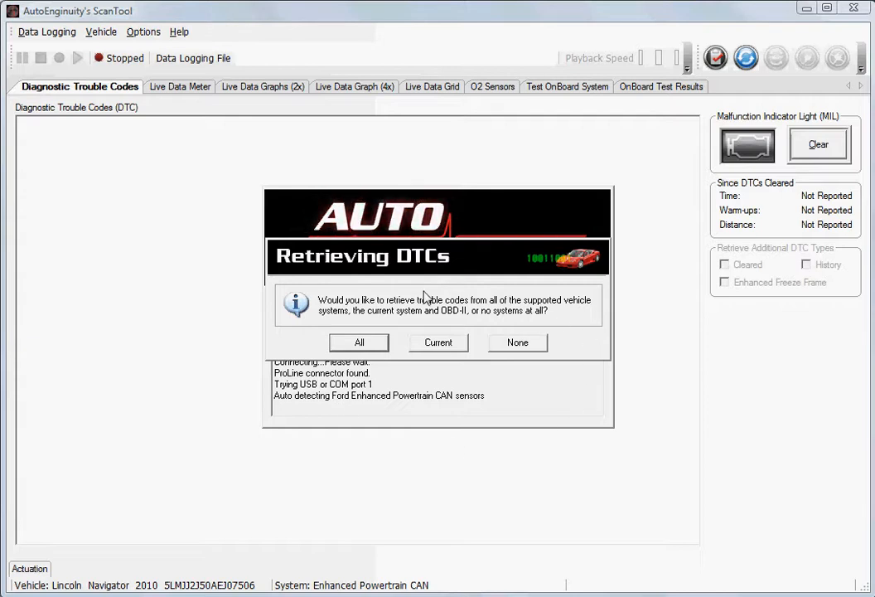
# Step: Retrieve trouble codes from all supported vehicle systems and expand the details of codes P0113 and P1000
pyautogui.click(360, 344)
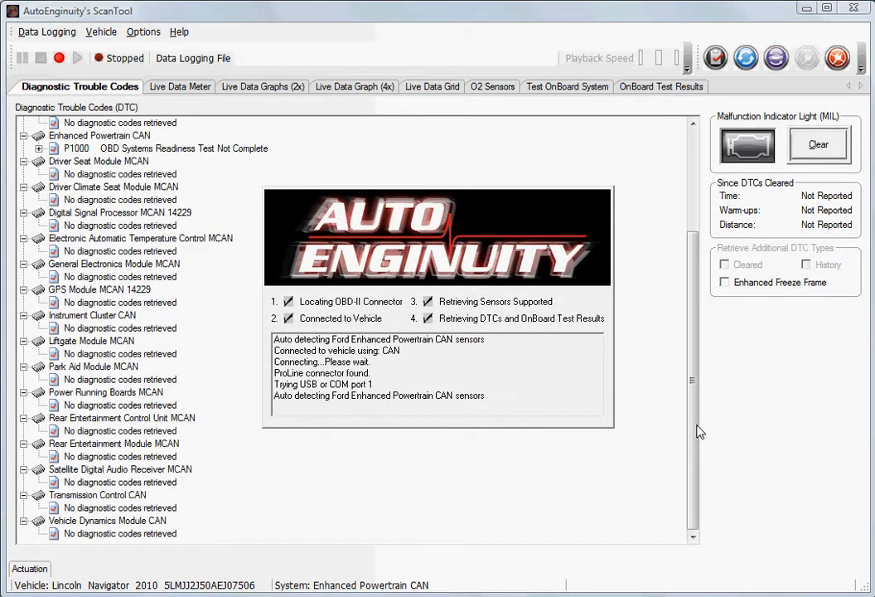
pyautogui.moveTo(698, 418); pyautogui.dragTo(625, 273)
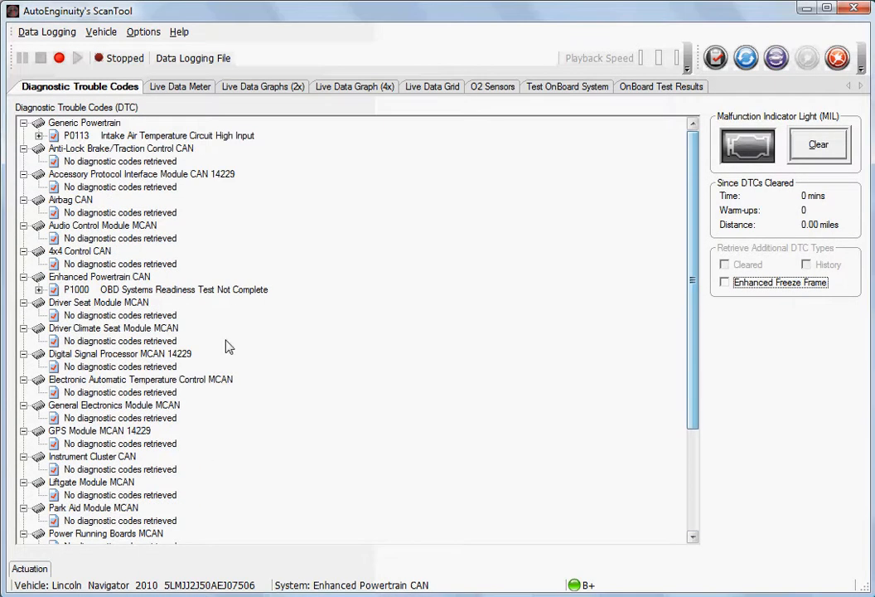
pyautogui.click(38, 135)
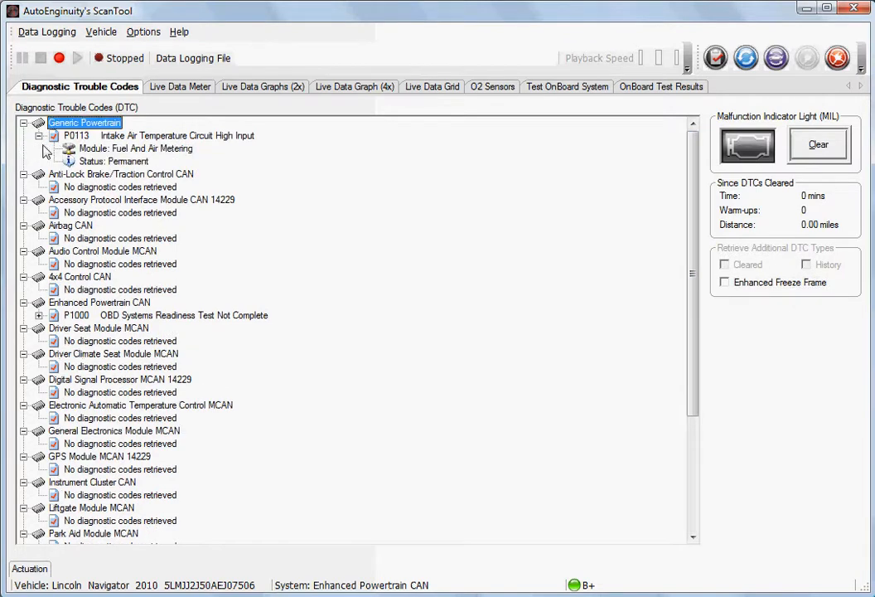
pyautogui.click(38, 315)
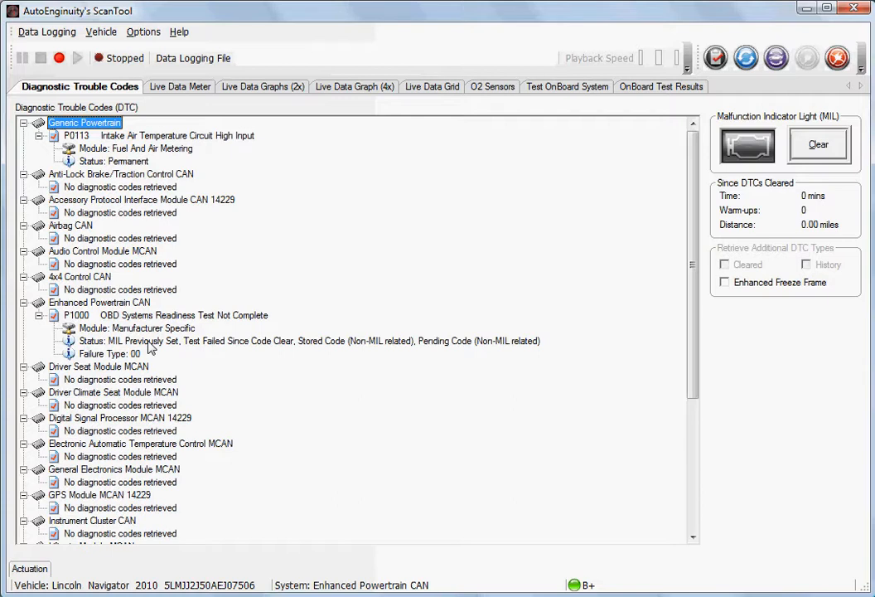
# Step: Review the full trouble code list, and bring up the Clear/Reset request and decline it without clearing any system
pyautogui.scroll(-4, 680, 440)
pyautogui.scroll(-2, 680, 440)
pyautogui.scroll(6, 679, 464)
pyautogui.click(819, 146)
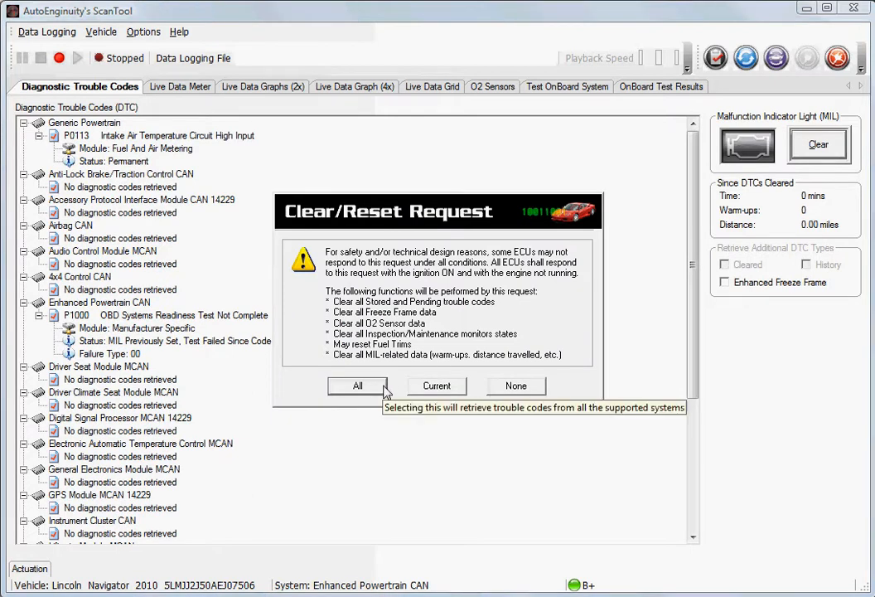
pyautogui.click(512, 395)
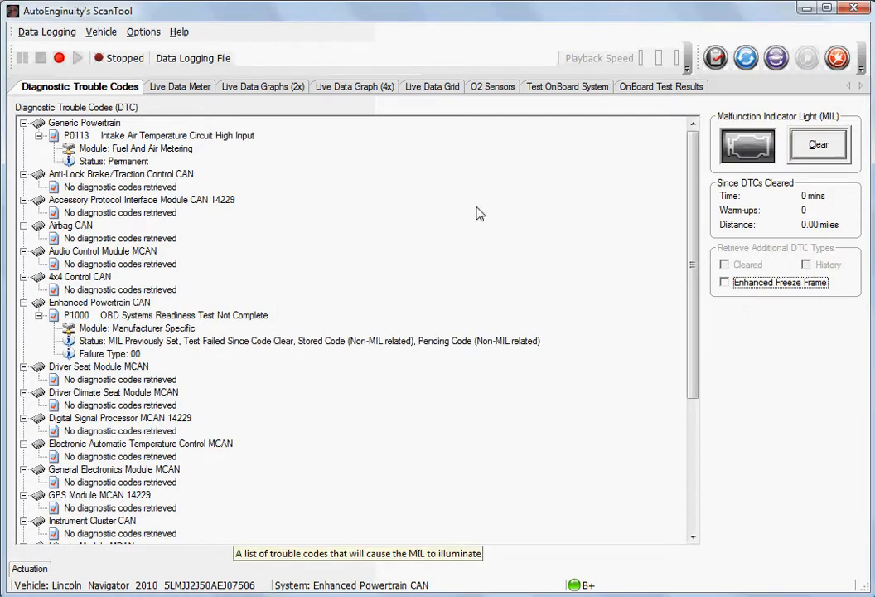
# Step: Add all supported sensors to the live data grid and enlarge the readings area to full height
pyautogui.click(432, 86)
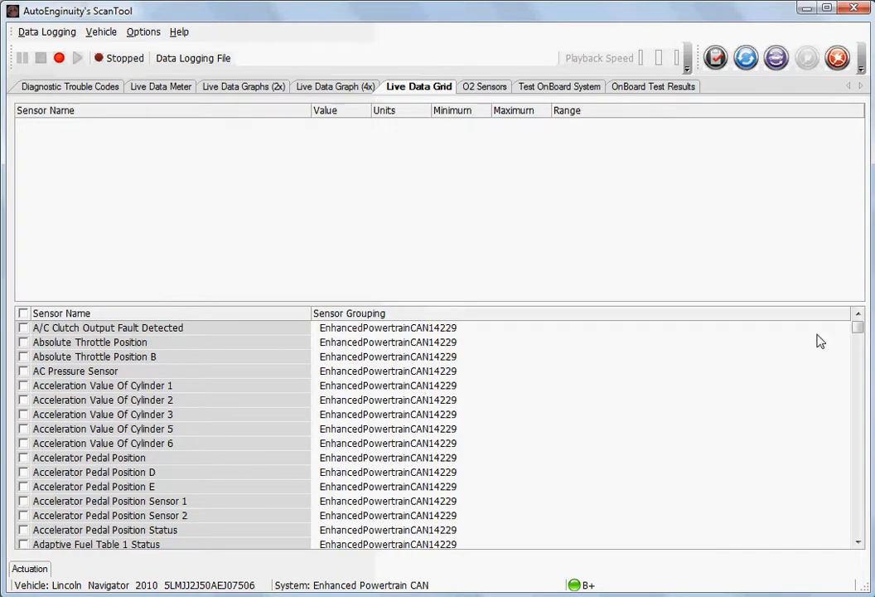
pyautogui.moveTo(860, 330); pyautogui.dragTo(834, 294)
pyautogui.click(22, 313)
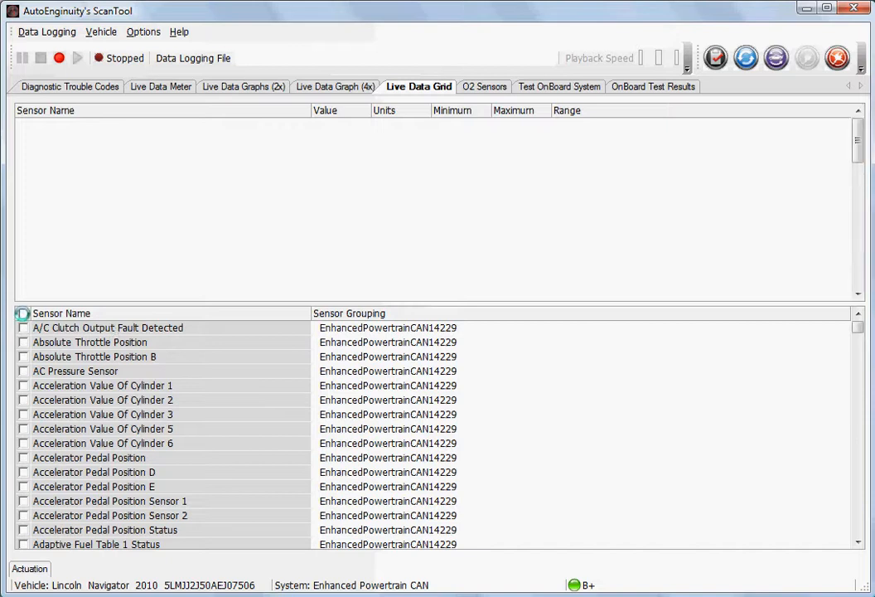
pyautogui.moveTo(38, 303); pyautogui.dragTo(103, 556)
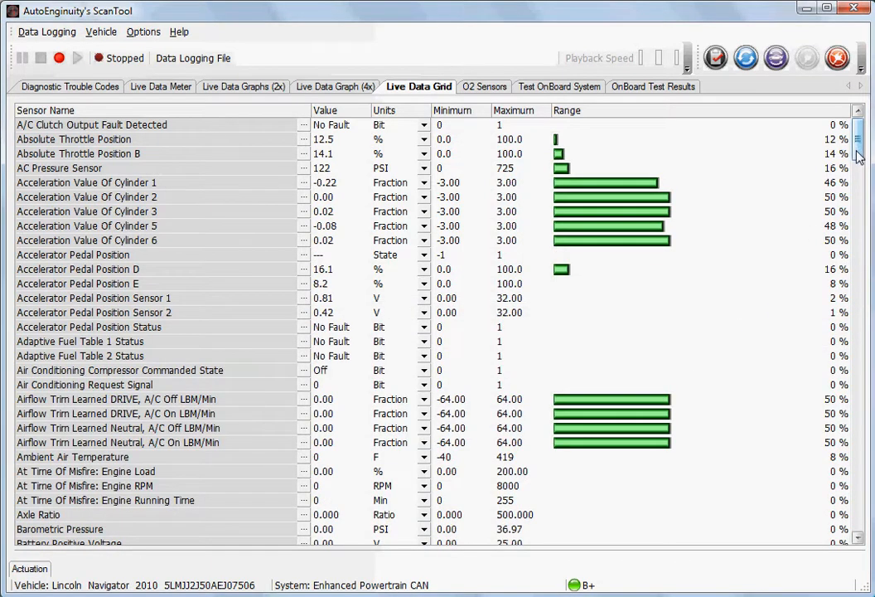
pyautogui.moveTo(858, 159); pyautogui.dragTo(858, 137)
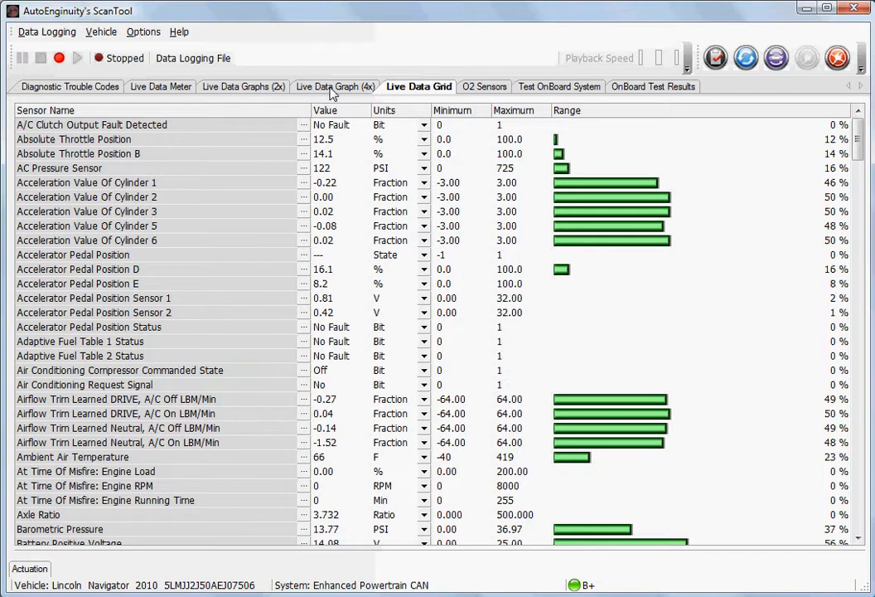
# Step: View the sensors as live data meters and as two-panel graphs, and return to the live data grid
pyautogui.click(149, 85)
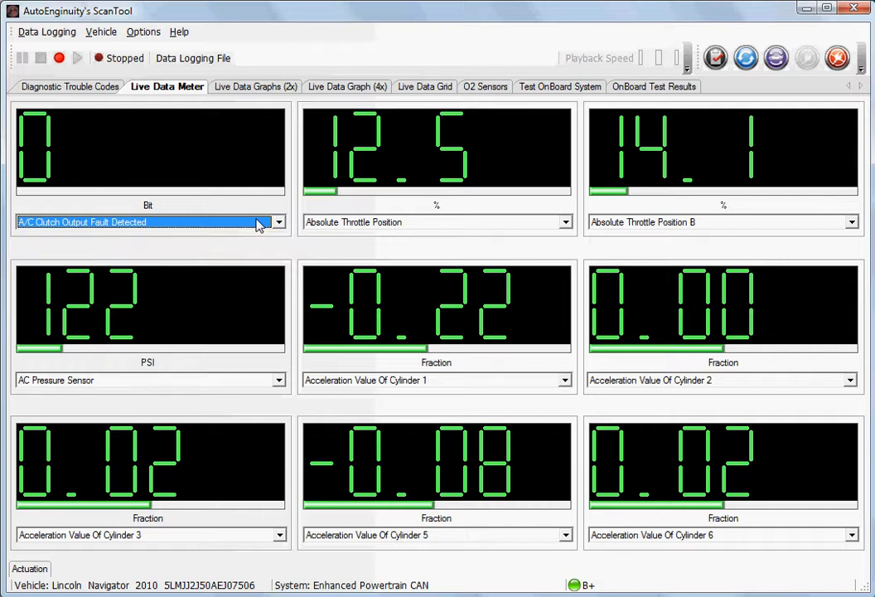
pyautogui.click(287, 87)
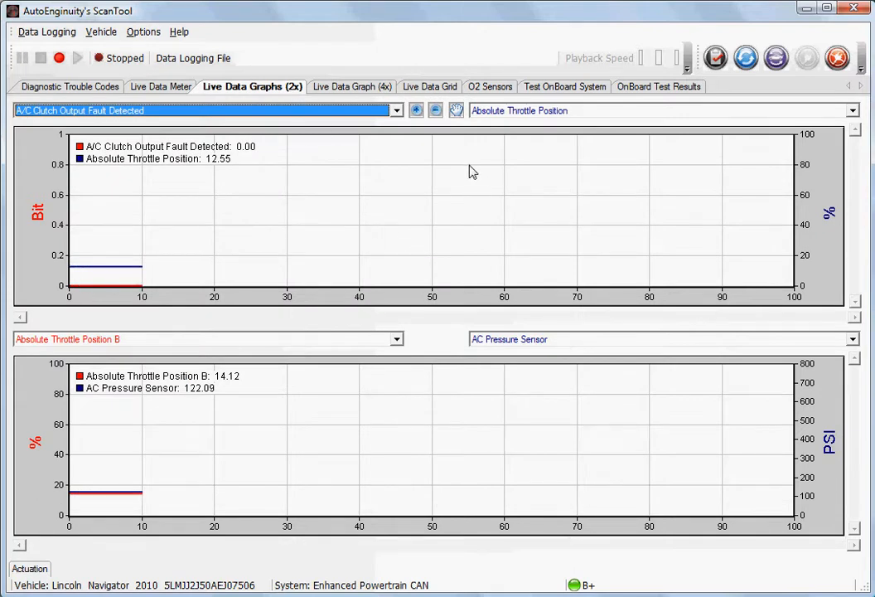
pyautogui.click(422, 91)
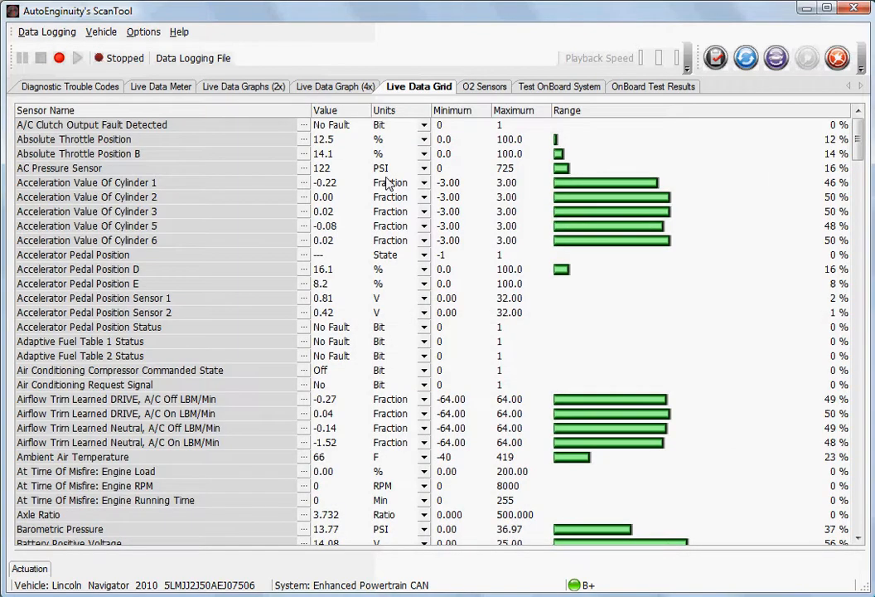
# Step: Remove all sensors from the live data grid and bring the sensor selection list back into view
pyautogui.rightClick(190, 252)
pyautogui.click(234, 283)
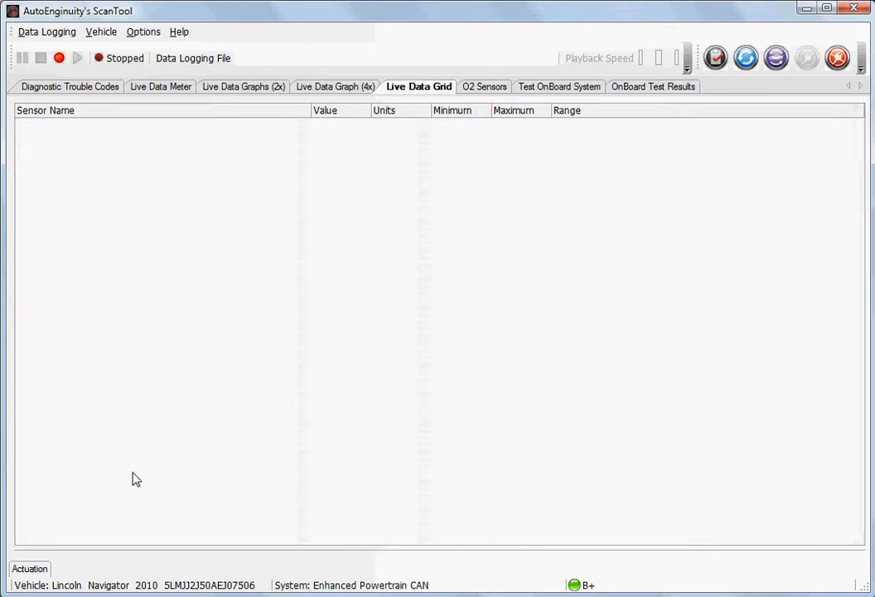
pyautogui.moveTo(131, 545); pyautogui.dragTo(115, 329)
# Step: Find Engine Revolutions Per Minute in the sensor list and add it to the live data grid
pyautogui.click(99, 400)
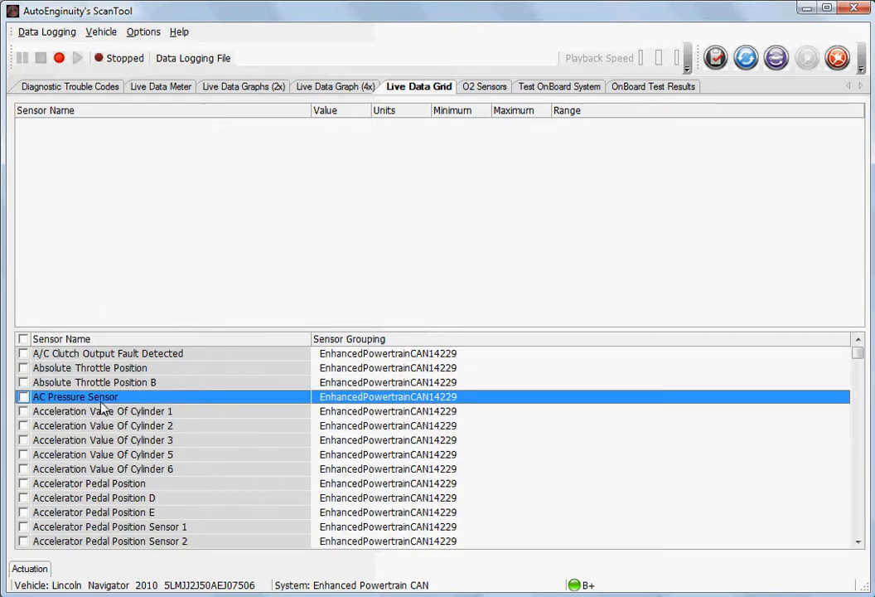
pyautogui.press('e')
pyautogui.press('Down')
pyautogui.press('Down')
pyautogui.press('Down')
pyautogui.press('Down')
pyautogui.press('Down')
pyautogui.press('Down')
pyautogui.press('Down')
pyautogui.press('Down')
pyautogui.press('Down')
pyautogui.press('Down')
pyautogui.press('Down')
pyautogui.press('Down')
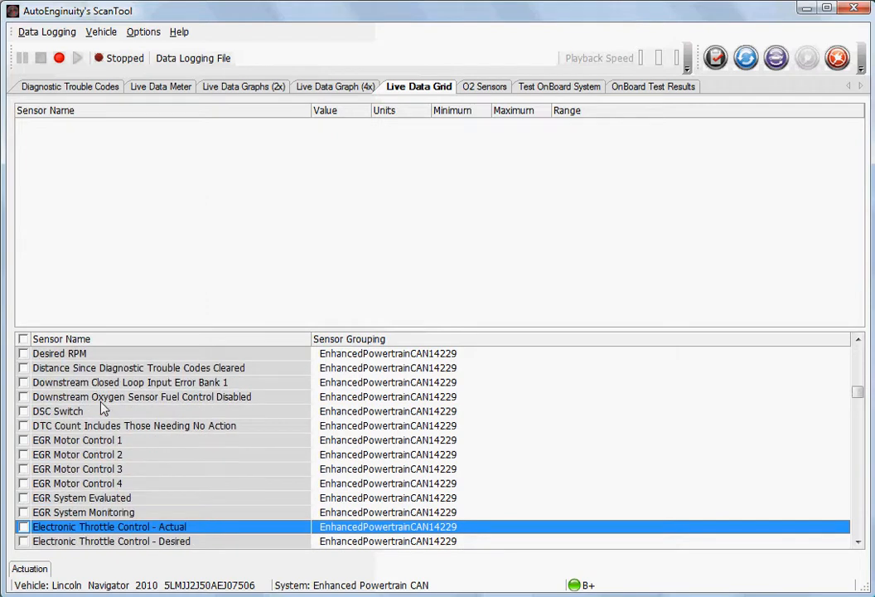
pyautogui.press('Down')
pyautogui.press('Down')
pyautogui.press('Down')
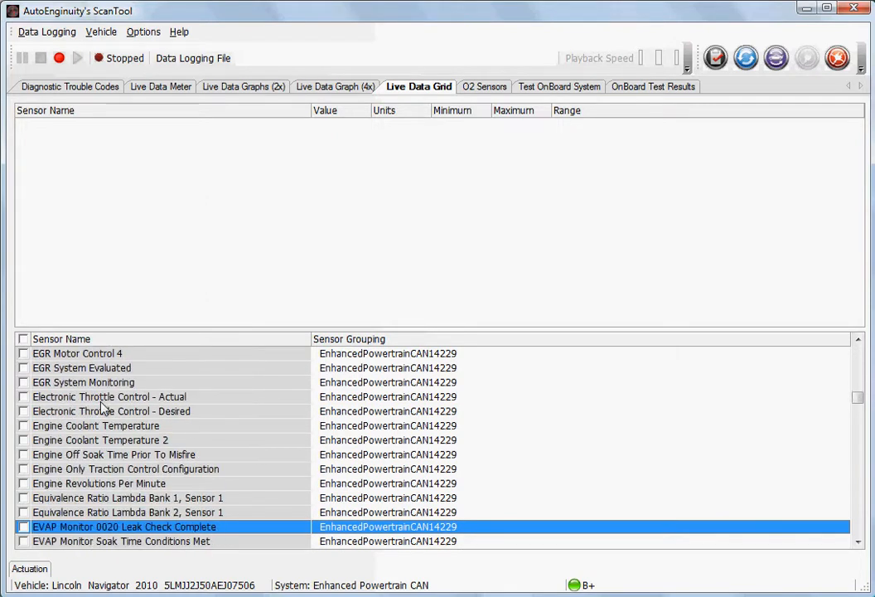
pyautogui.press('Up')
pyautogui.press('Up')
pyautogui.press('Up')
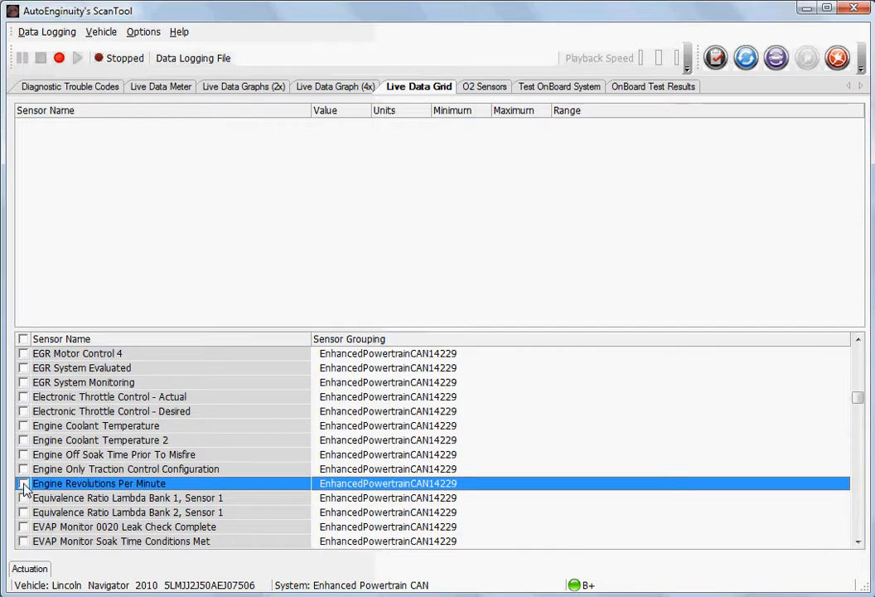
pyautogui.click(23, 484)
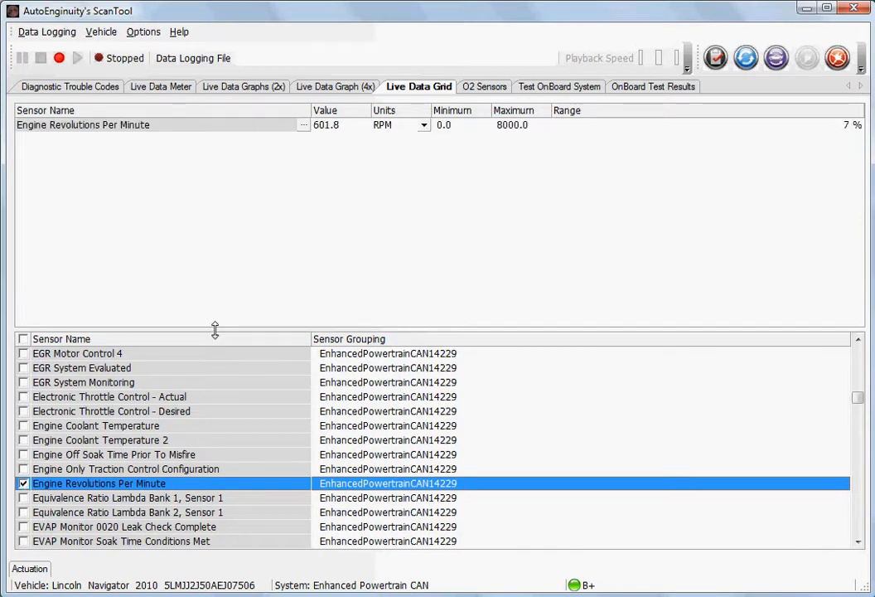
# Step: Add the Barometric Pressure sensor to the live data grid and set its units to kPa
pyautogui.click(214, 399)
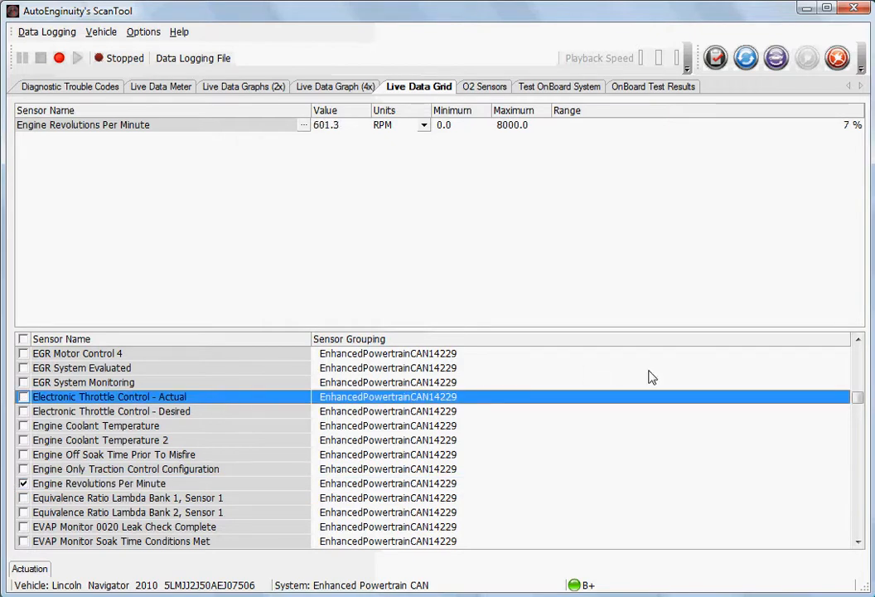
pyautogui.moveTo(854, 396); pyautogui.dragTo(855, 367)
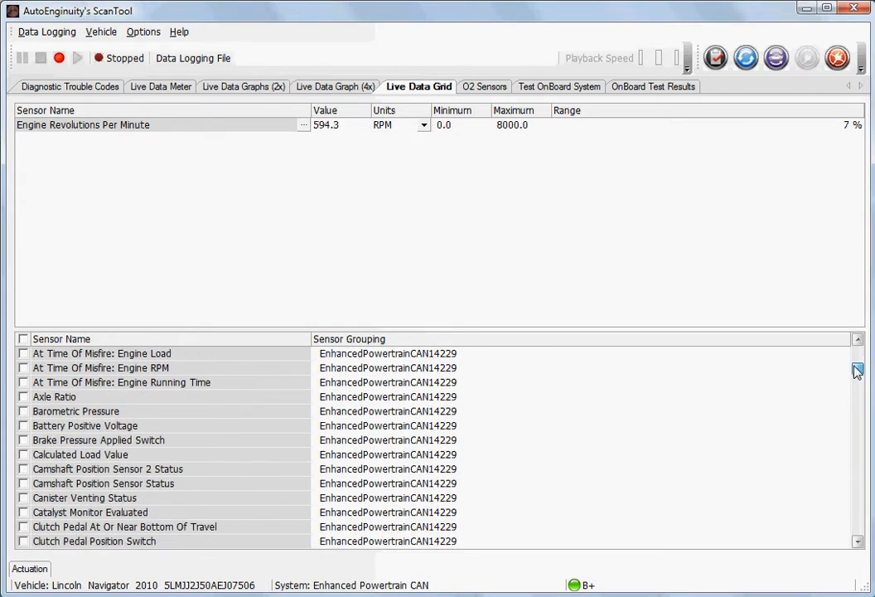
pyautogui.click(23, 412)
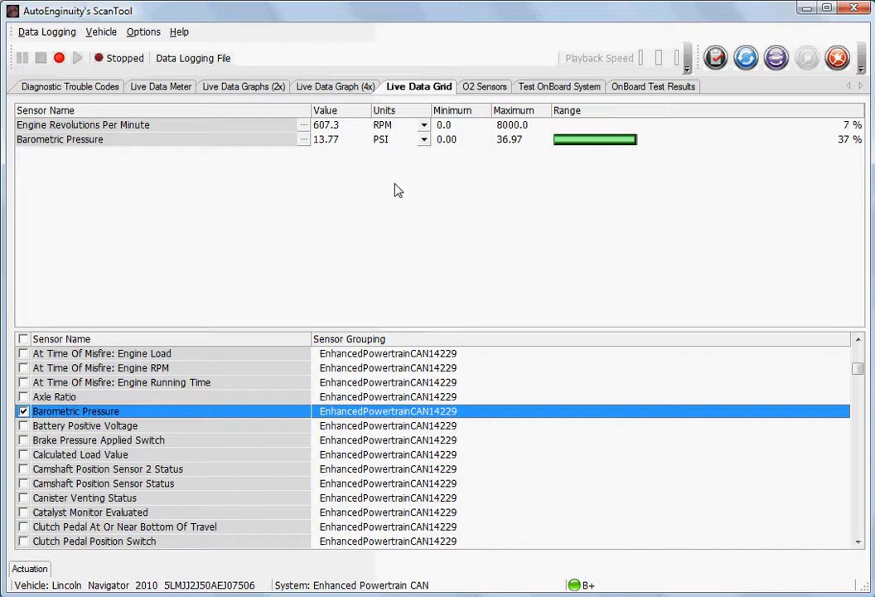
pyautogui.click(423, 140)
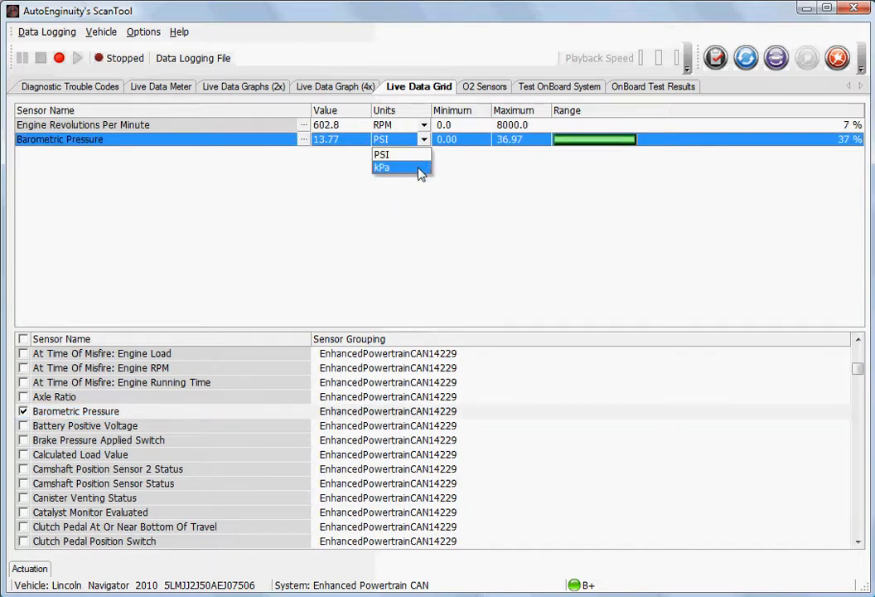
pyautogui.click(420, 168)
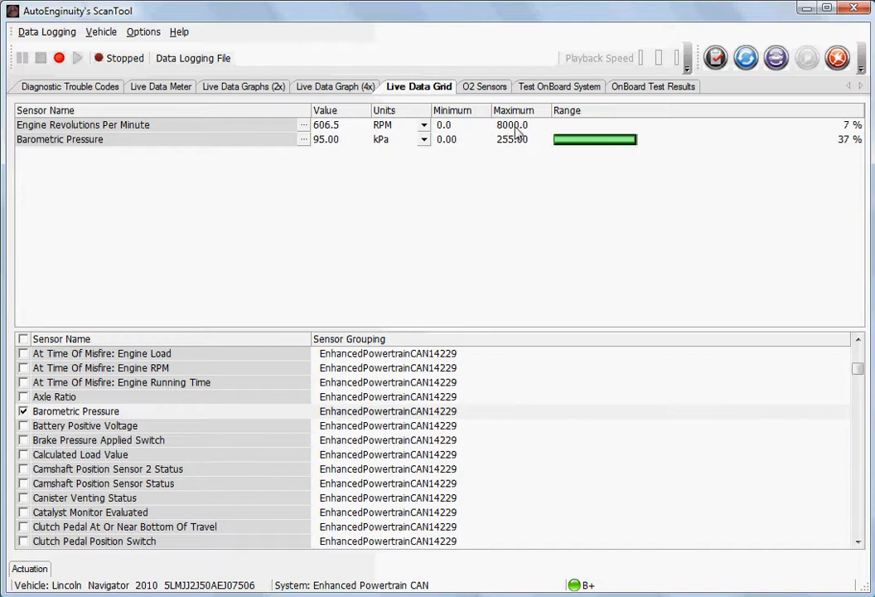
# Step: Set the maximum value of the Engine Revolutions Per Minute sensor's range to 1000 in its configuration
pyautogui.click(303, 125)
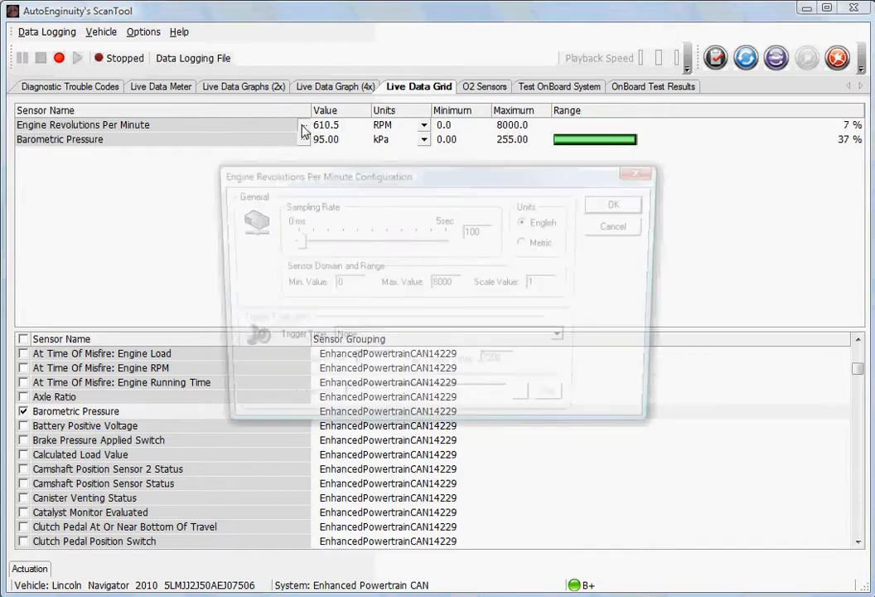
pyautogui.doubleClick(442, 283)
pyautogui.write('1000')
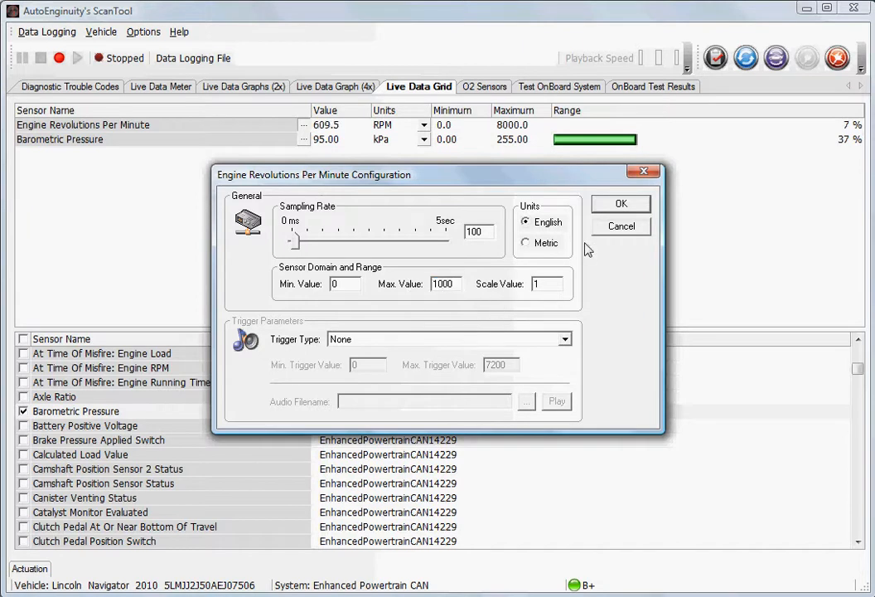
pyautogui.click(619, 207)
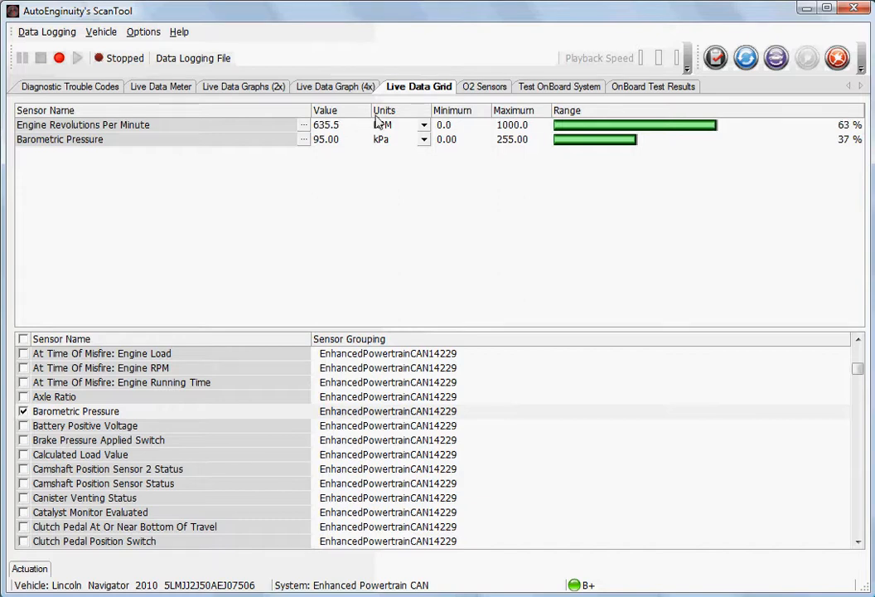
# Step: Check the engine speed and barometric pressure readings as live data meters, and return to the live data grid
pyautogui.click(178, 91)
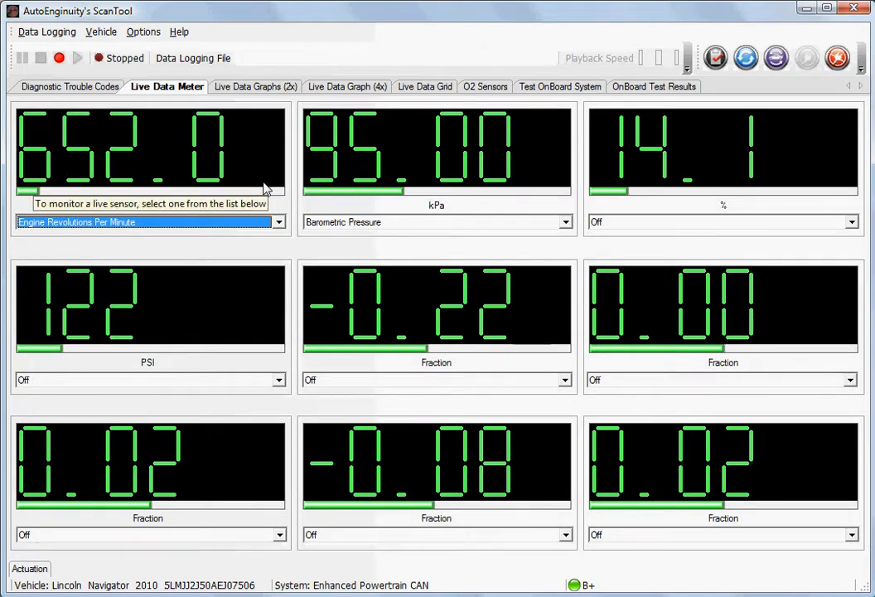
pyautogui.click(423, 87)
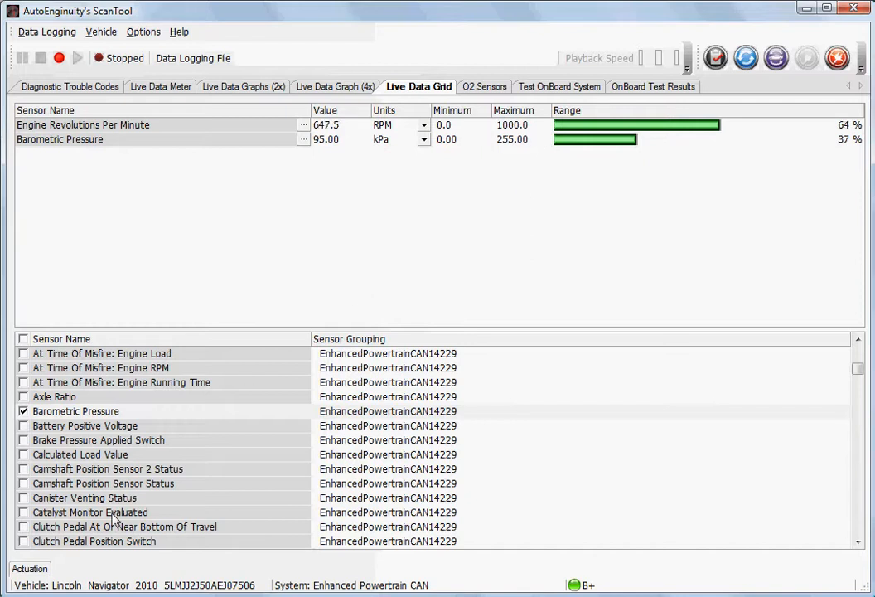
# Step: Show the actuation commands, enlarge their pane, pin it open and detach it as a floating window over the live data grid
pyautogui.click(32, 569)
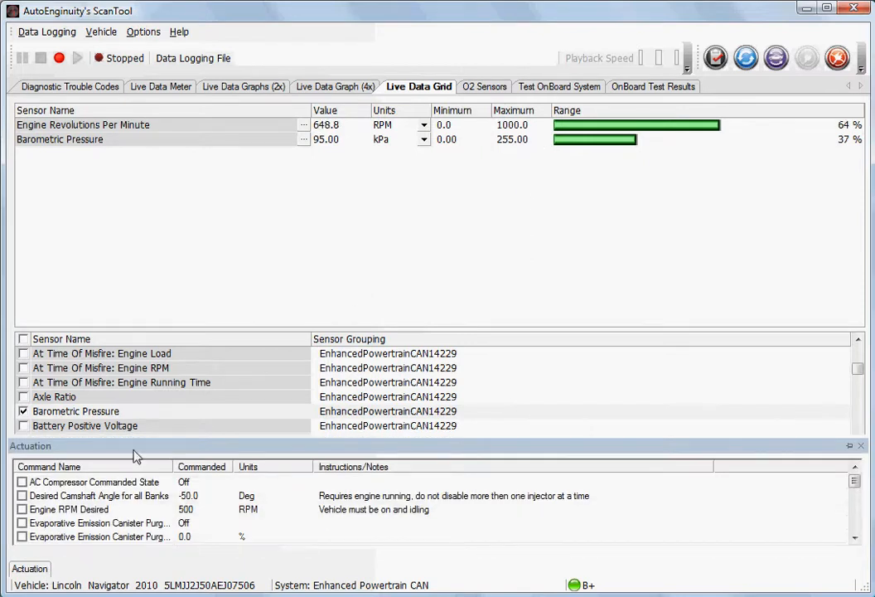
pyautogui.moveTo(133, 436); pyautogui.dragTo(147, 179)
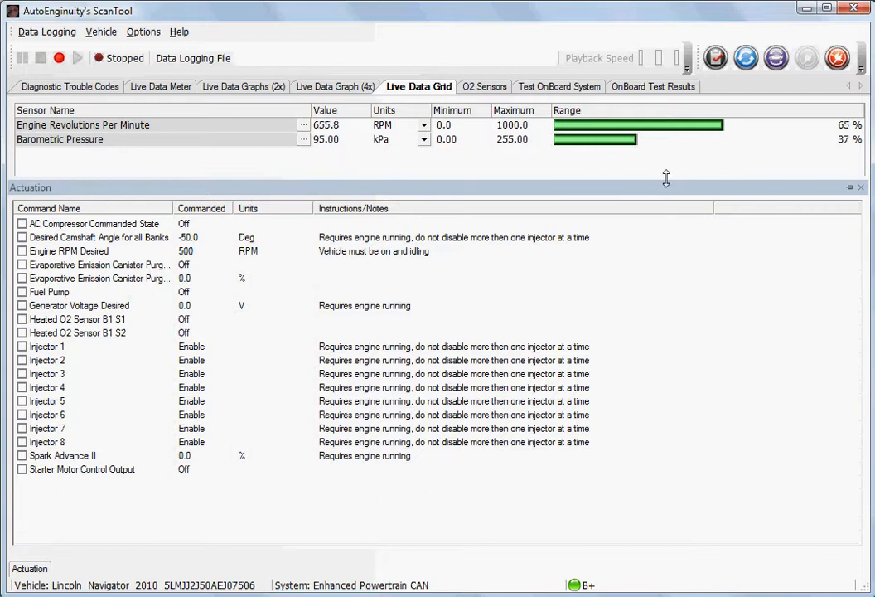
pyautogui.click(850, 187)
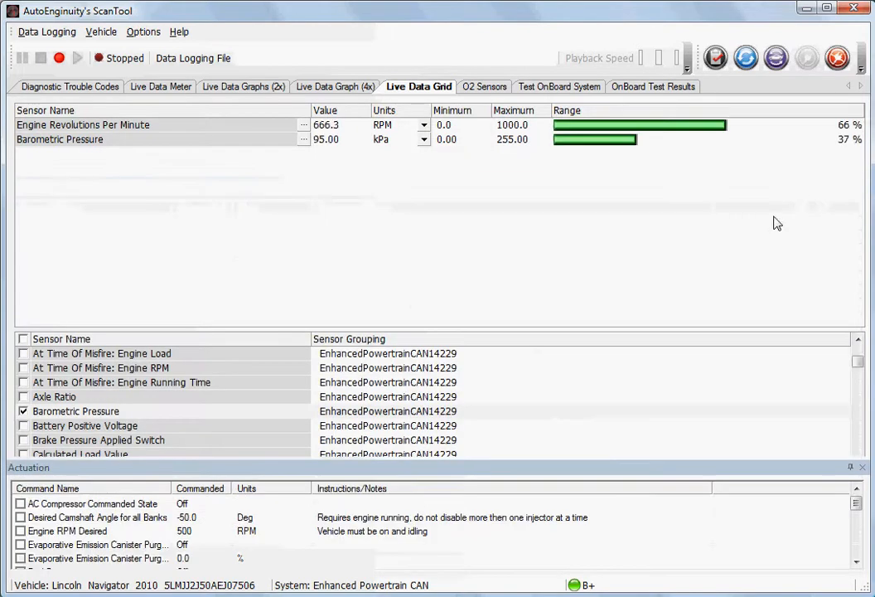
pyautogui.moveTo(610, 460); pyautogui.dragTo(204, 276)
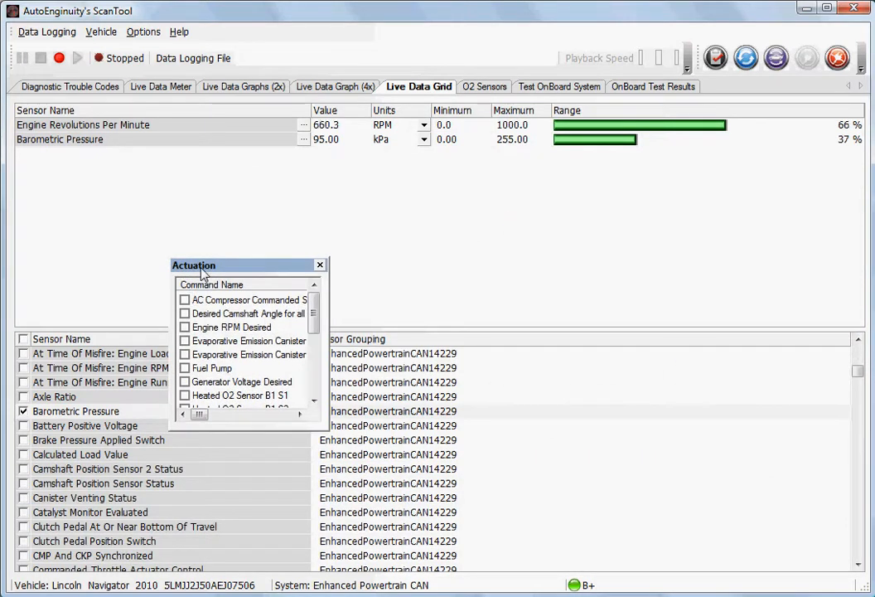
# Step: Switch to the two-chart live data graphs and enlarge the floating actuation window to show its units and instructions columns
pyautogui.click(174, 88)
pyautogui.click(242, 92)
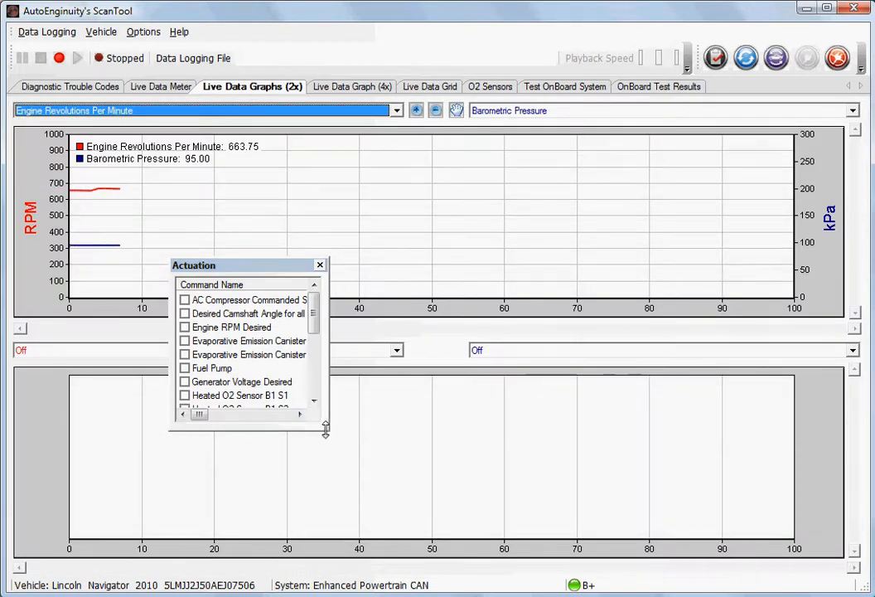
pyautogui.moveTo(328, 432); pyautogui.dragTo(779, 509)
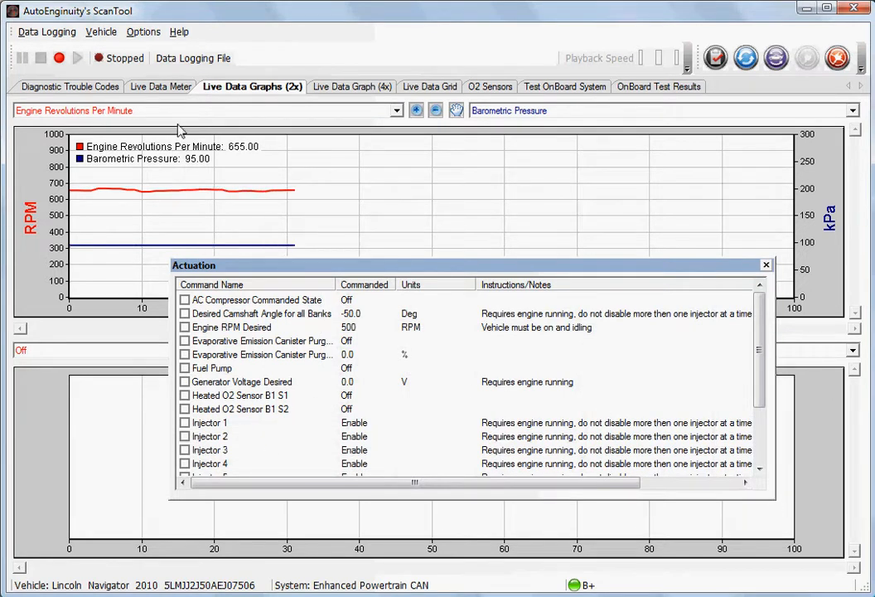
# Step: Check the trouble codes behind the actuation window and select Power Balance as the onboard system test
pyautogui.click(86, 83)
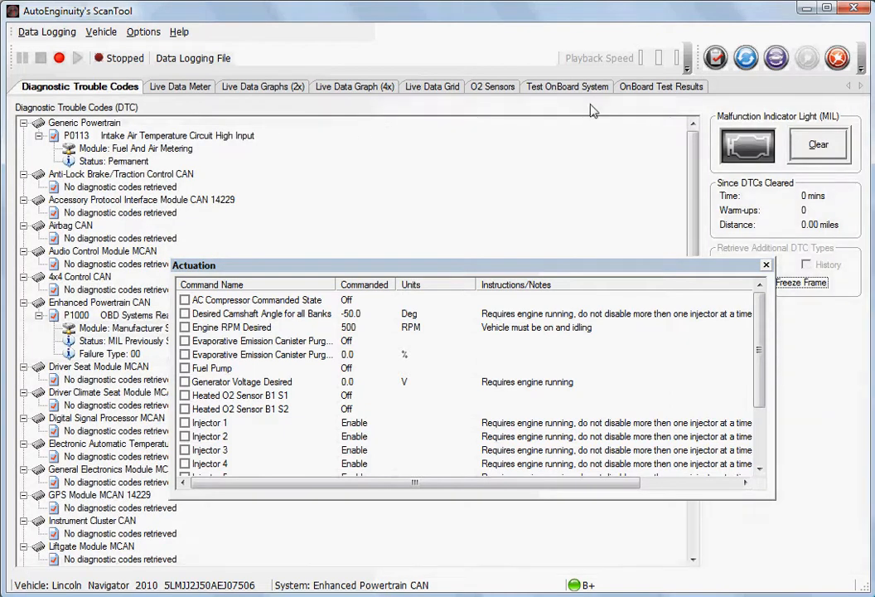
pyautogui.click(567, 86)
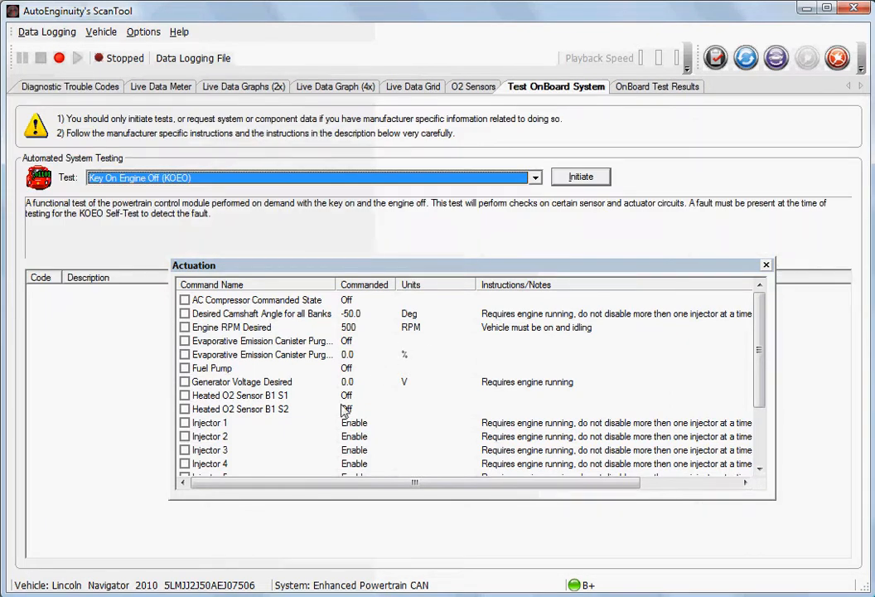
pyautogui.click(362, 177)
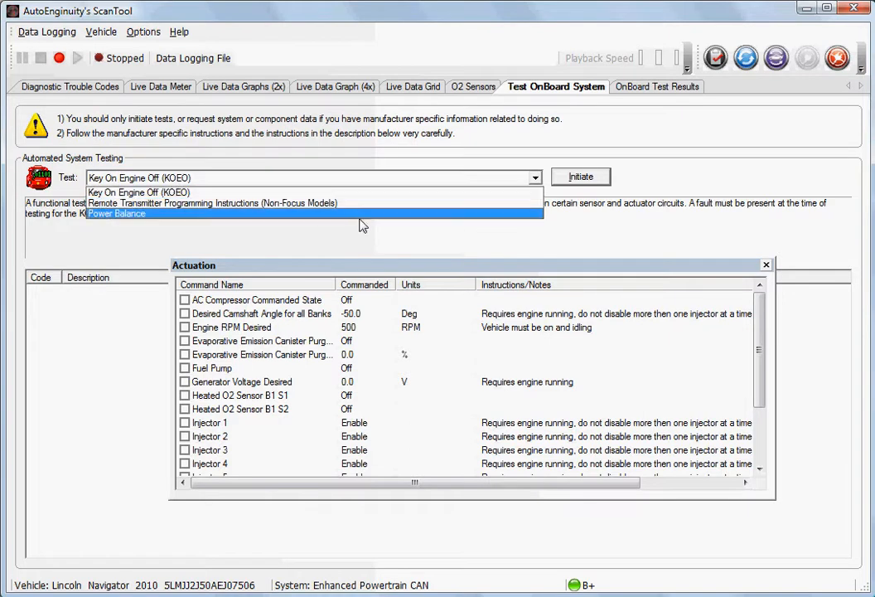
pyautogui.click(361, 213)
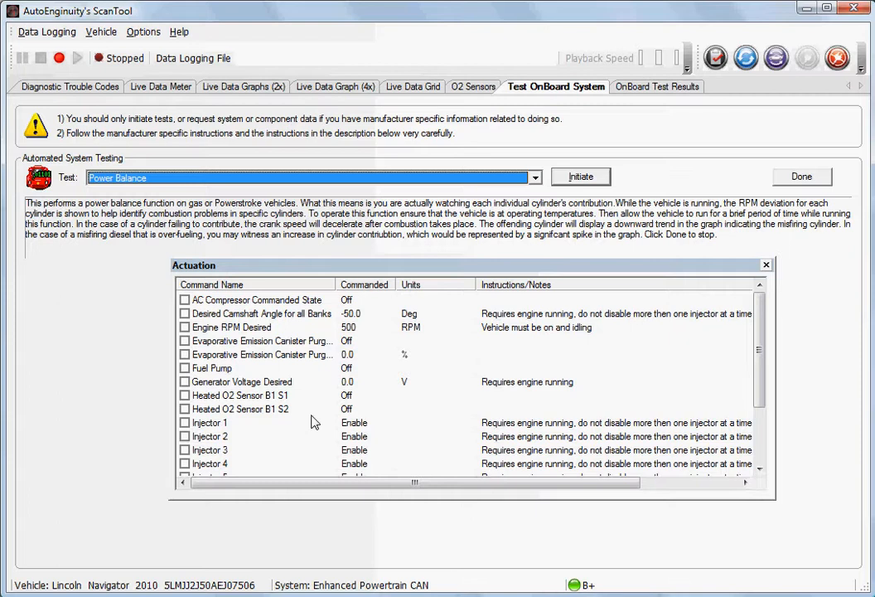
# Step: Dock the floating actuation window back below the test area and set it to hide automatically
pyautogui.moveTo(344, 273); pyautogui.dragTo(280, 309)
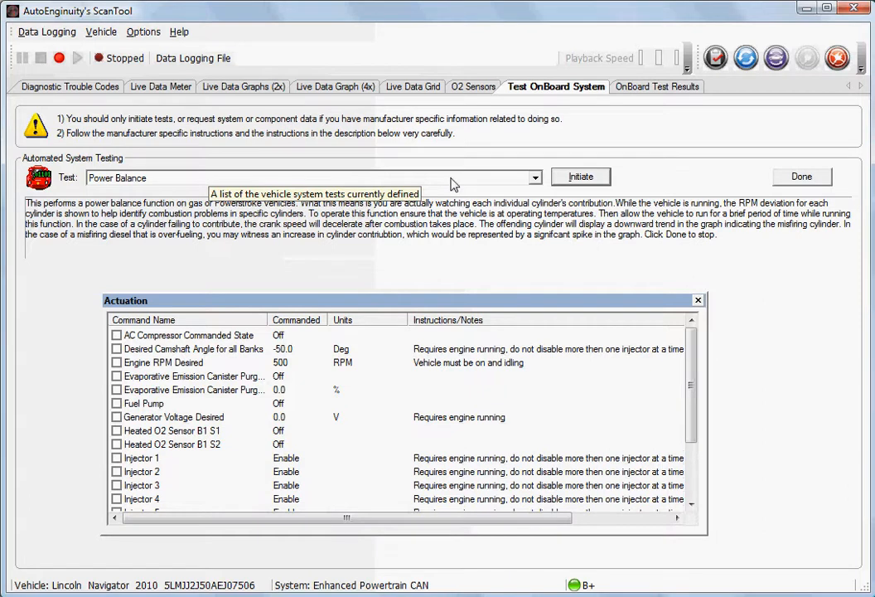
pyautogui.moveTo(420, 305); pyautogui.dragTo(437, 561)
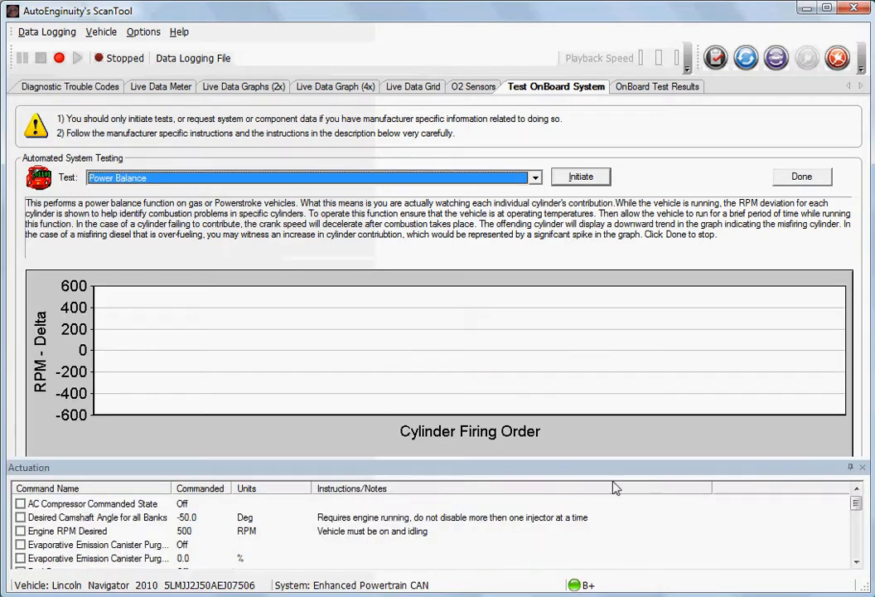
pyautogui.click(850, 469)
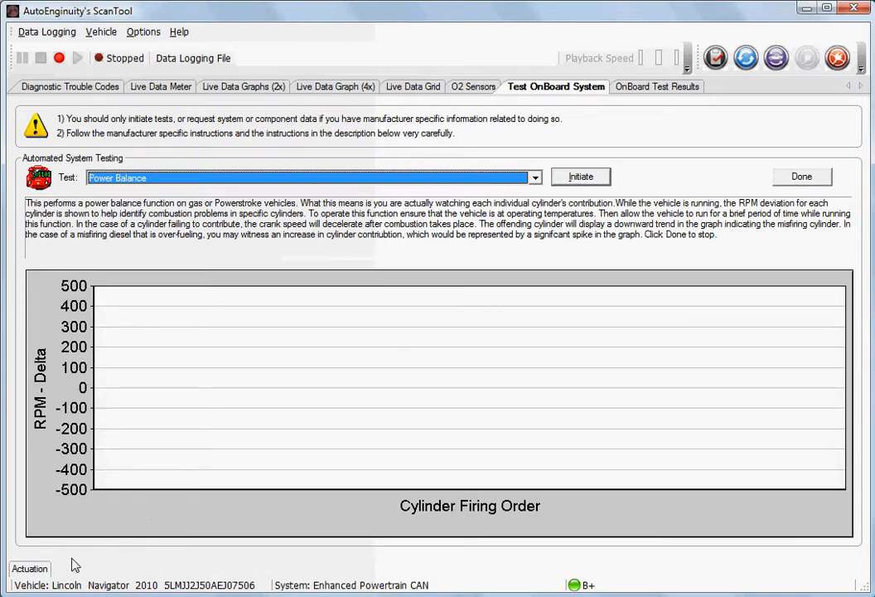
pyautogui.moveTo(37, 568)
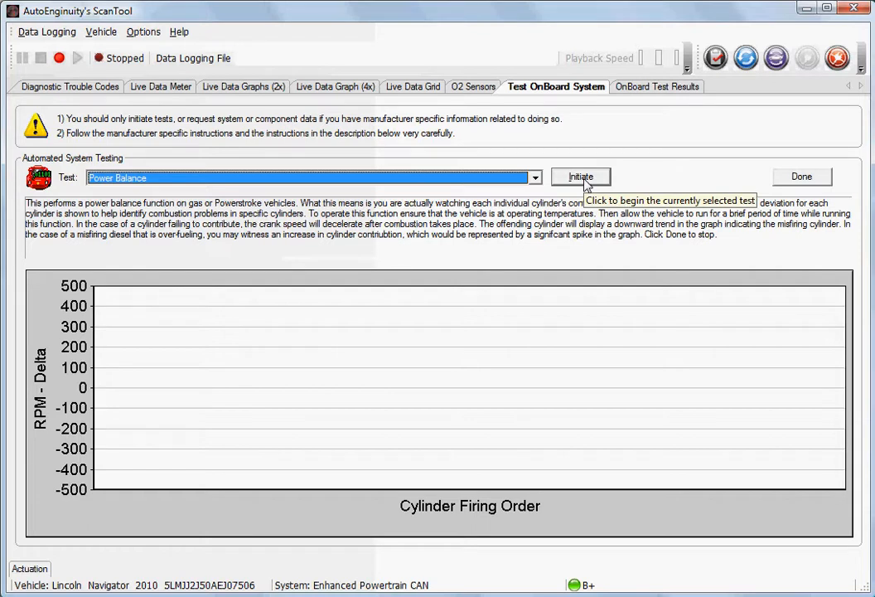
# Step: Run the Power Balance test, identify the engine as a V8, and stop the test once the cylinder graph is plotted
pyautogui.click(476, 178)
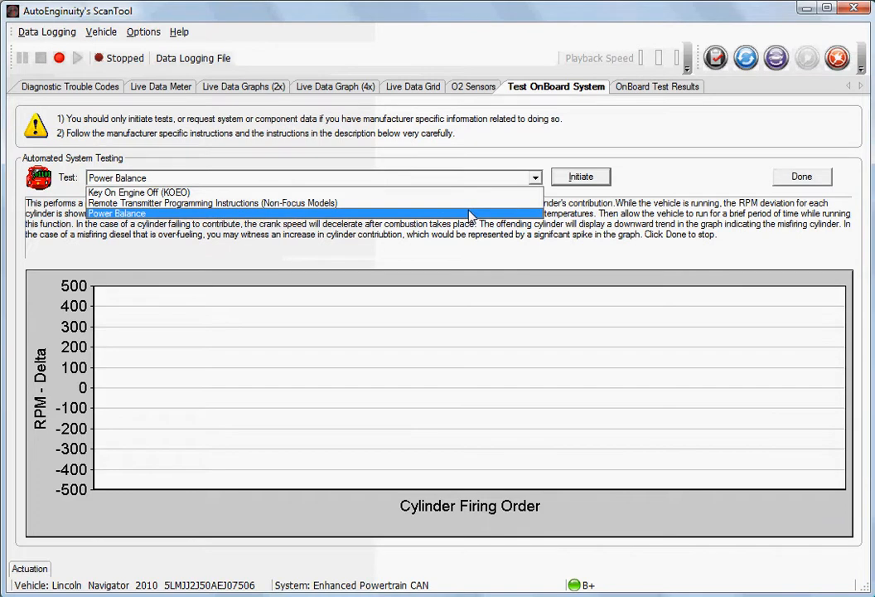
pyautogui.click(471, 214)
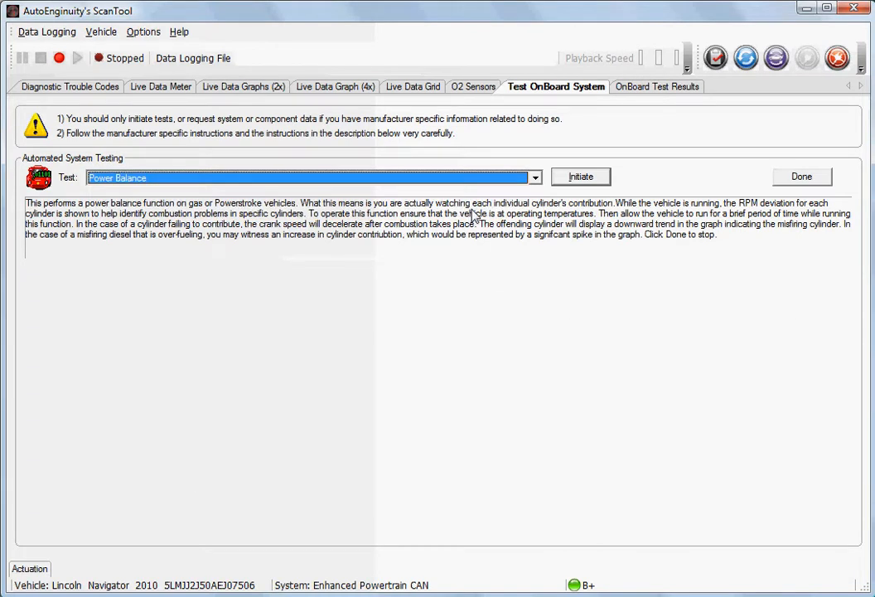
pyautogui.click(577, 179)
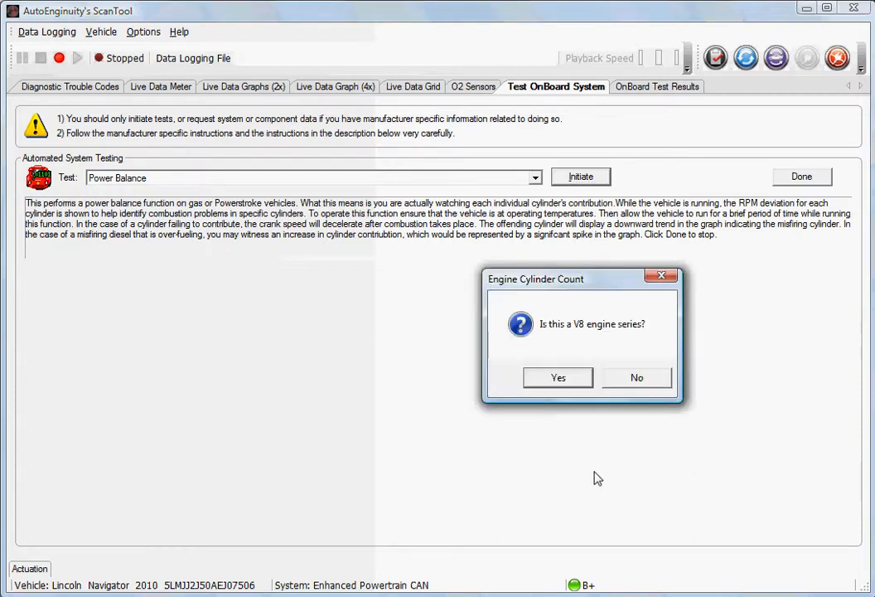
pyautogui.click(548, 382)
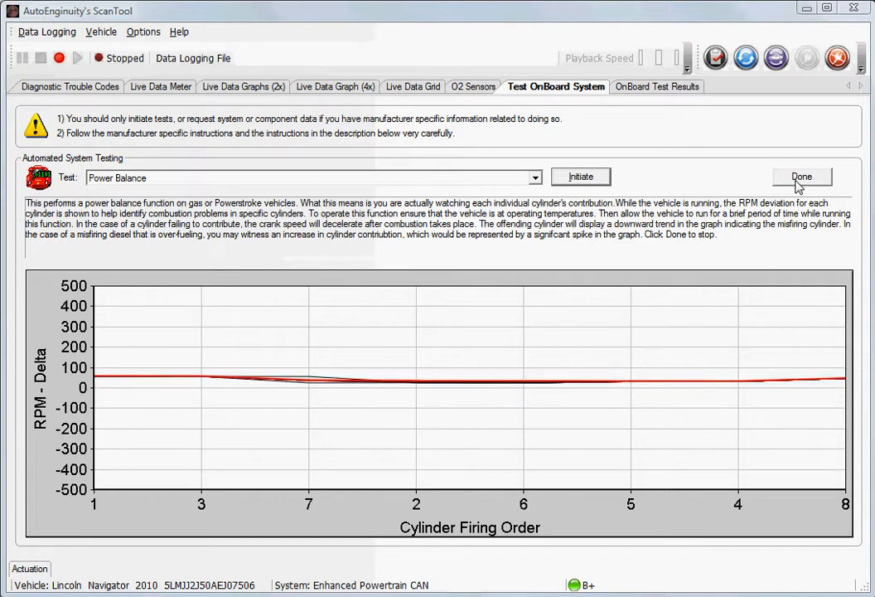
pyautogui.click(798, 179)
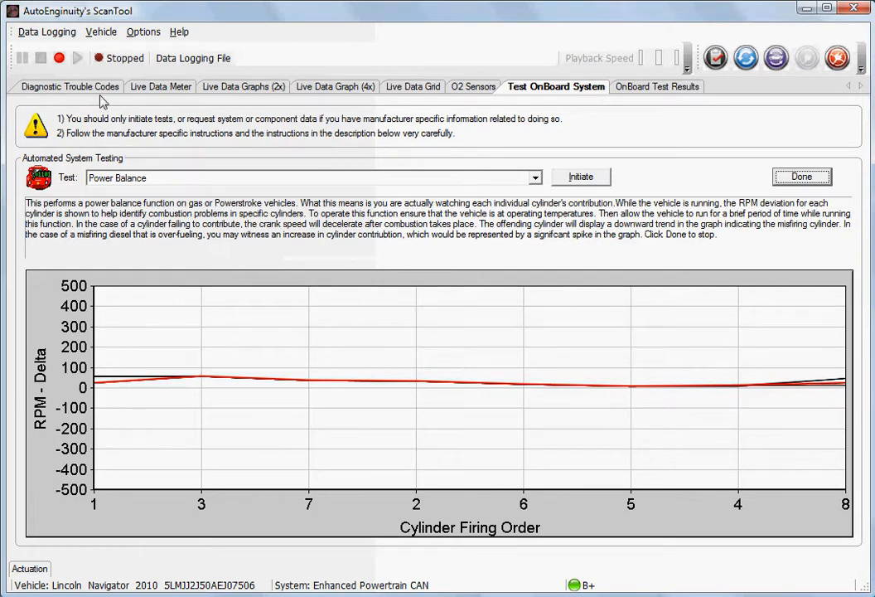
# Step: Reconnect to the vehicle with the Anti-Lock Brake/Traction Control CAN system and retrieve trouble codes from the current system only
pyautogui.click(74, 85)
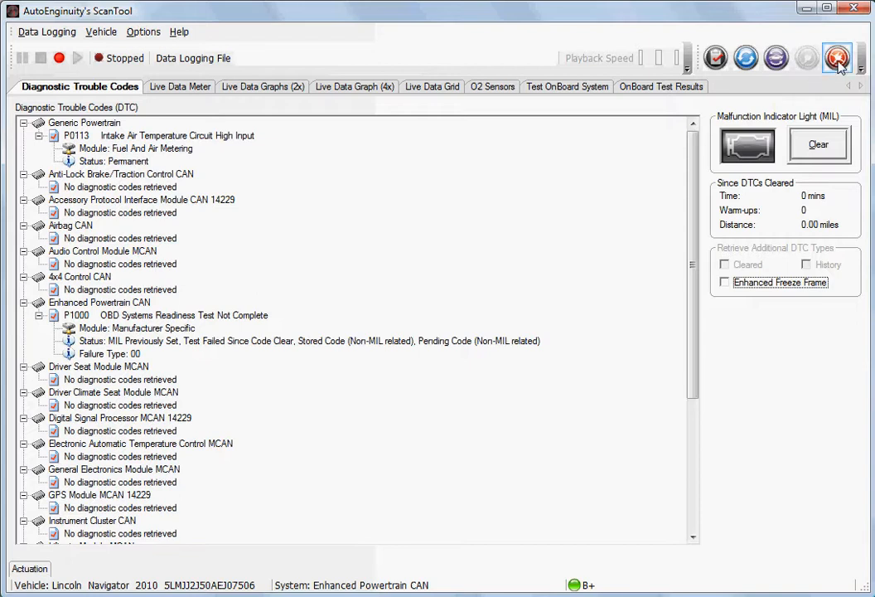
pyautogui.click(776, 63)
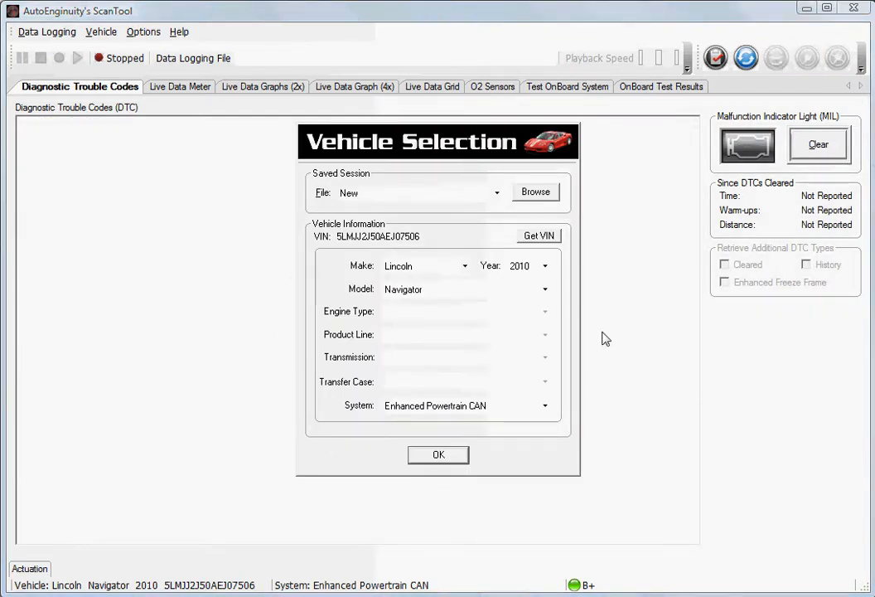
pyautogui.click(439, 405)
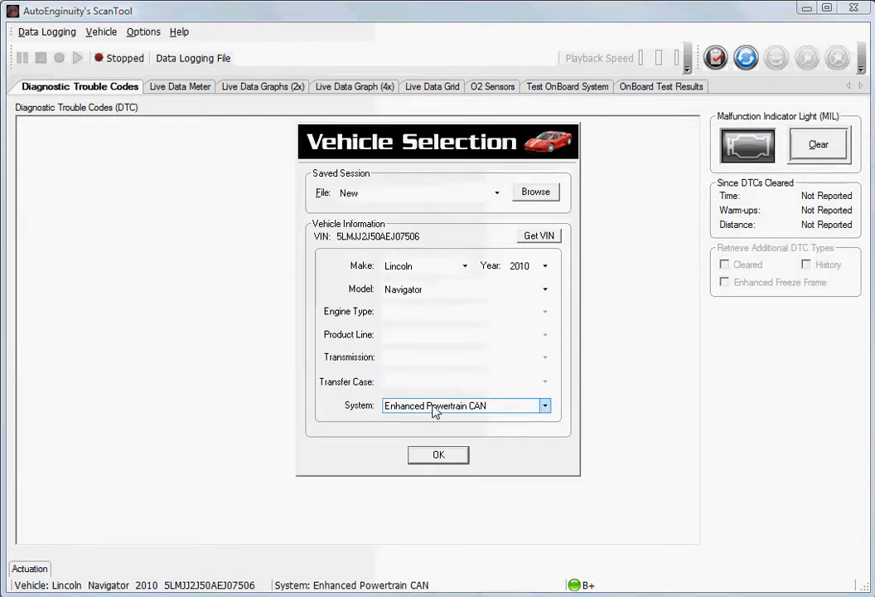
pyautogui.moveTo(545, 489); pyautogui.dragTo(549, 445)
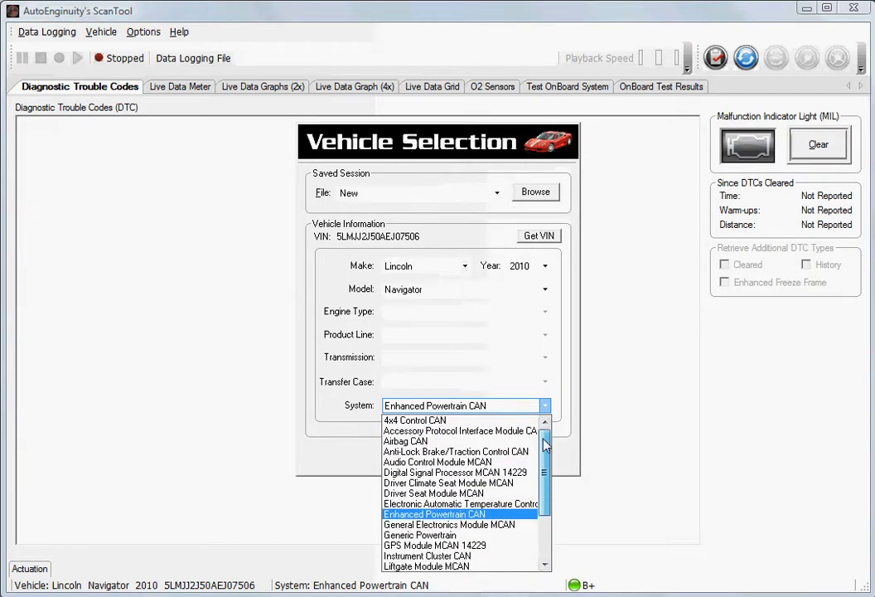
pyautogui.click(502, 452)
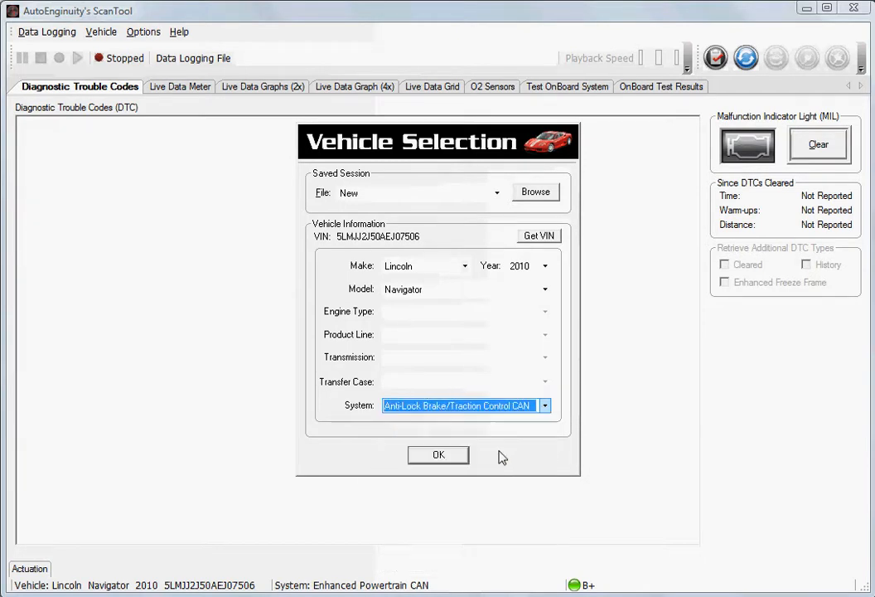
pyautogui.click(438, 457)
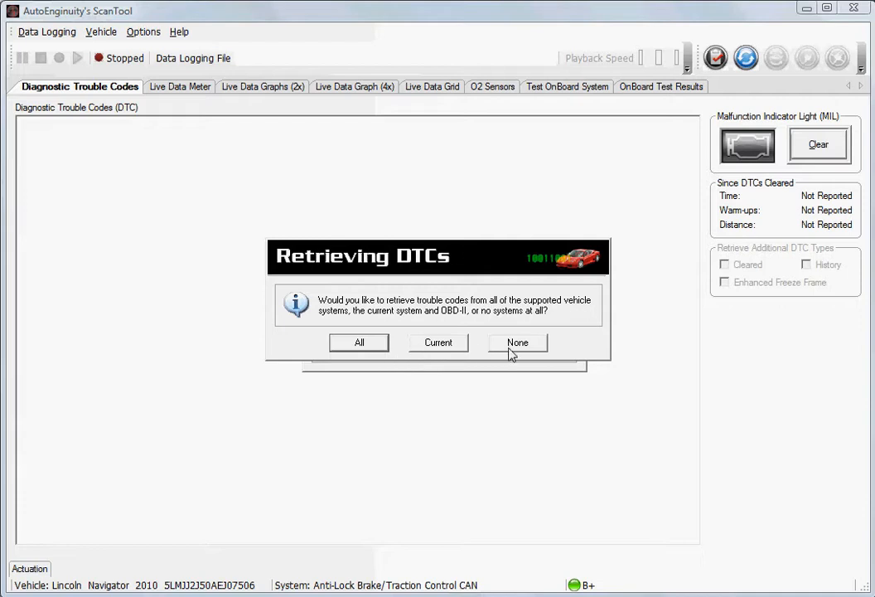
pyautogui.click(439, 343)
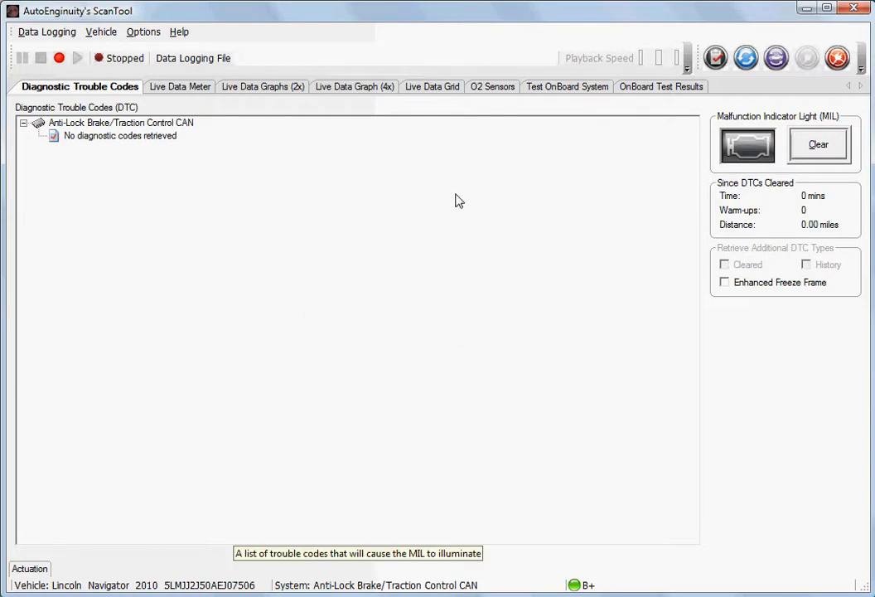
# Step: Add all anti-lock brake sensors to the live data grid and extend the grid down over the sensor list
pyautogui.click(435, 90)
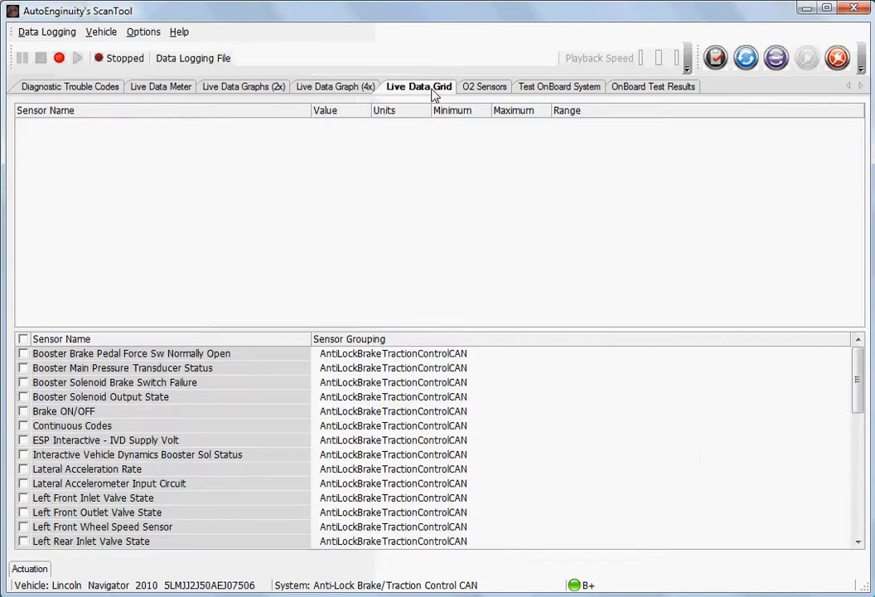
pyautogui.click(24, 339)
pyautogui.moveTo(61, 328); pyautogui.dragTo(155, 462)
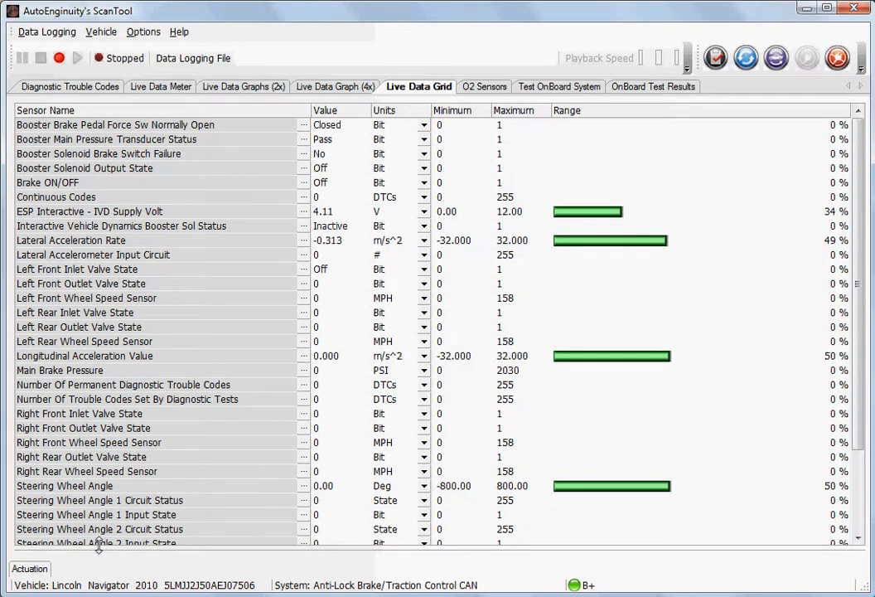
# Step: Review the actuation commands and the available onboard system tests for the anti-lock brake system
pyautogui.click(42, 570)
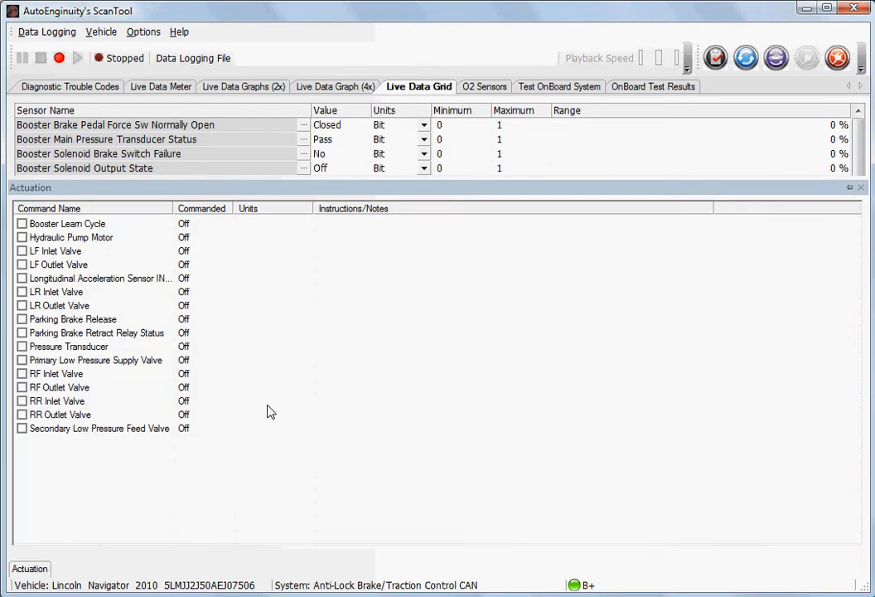
pyautogui.click(554, 88)
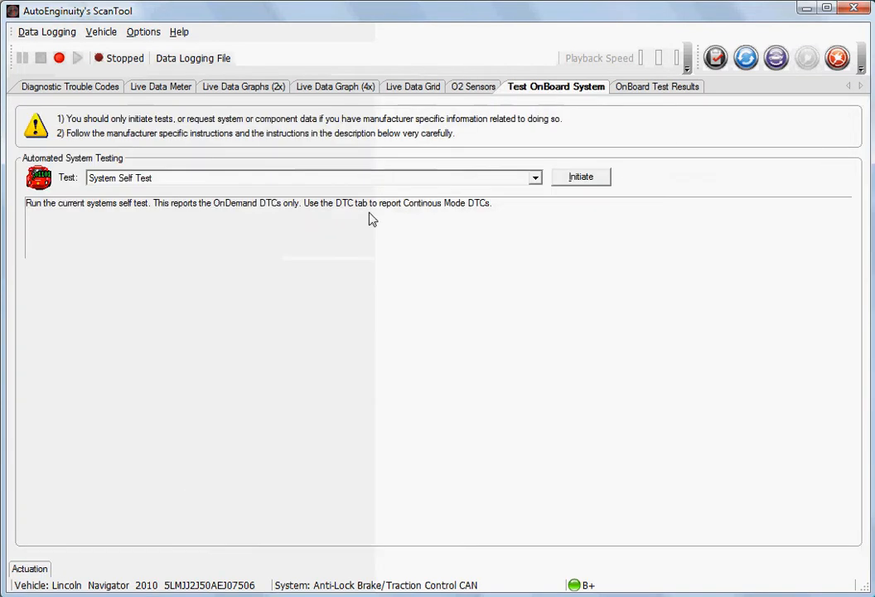
pyautogui.click(362, 181)
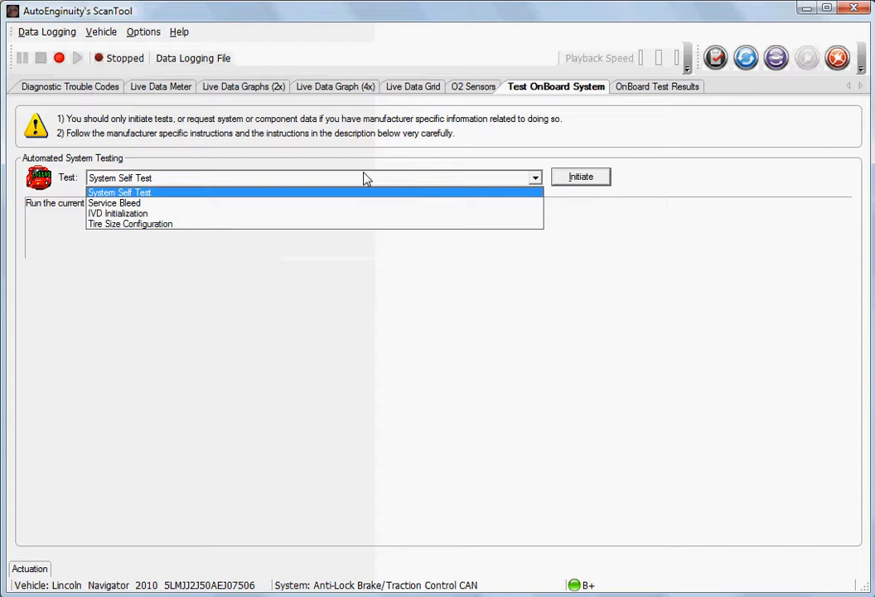
pyautogui.click(458, 142)
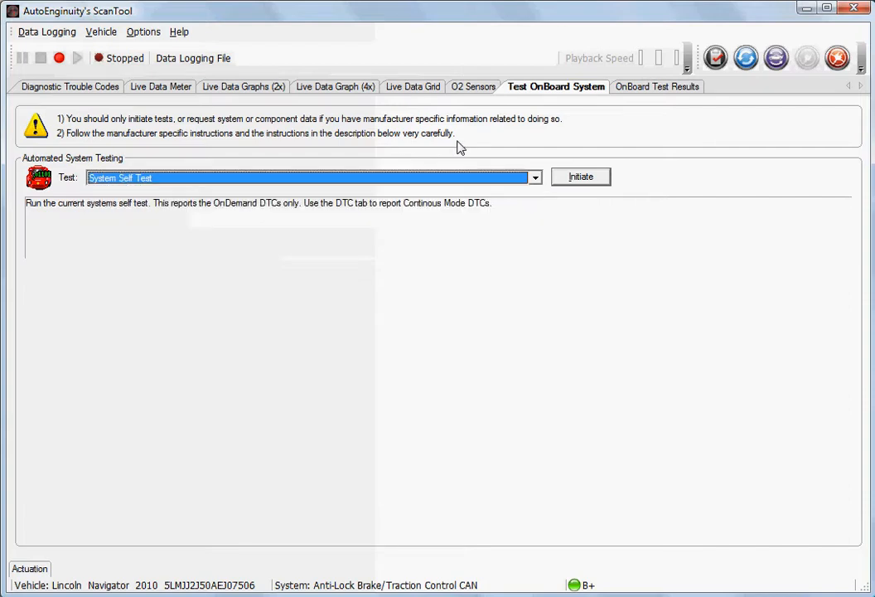
# Step: Reconnect to the vehicle with the Transmission Control CAN system and choose to retrieve trouble codes from no systems
pyautogui.click(778, 68)
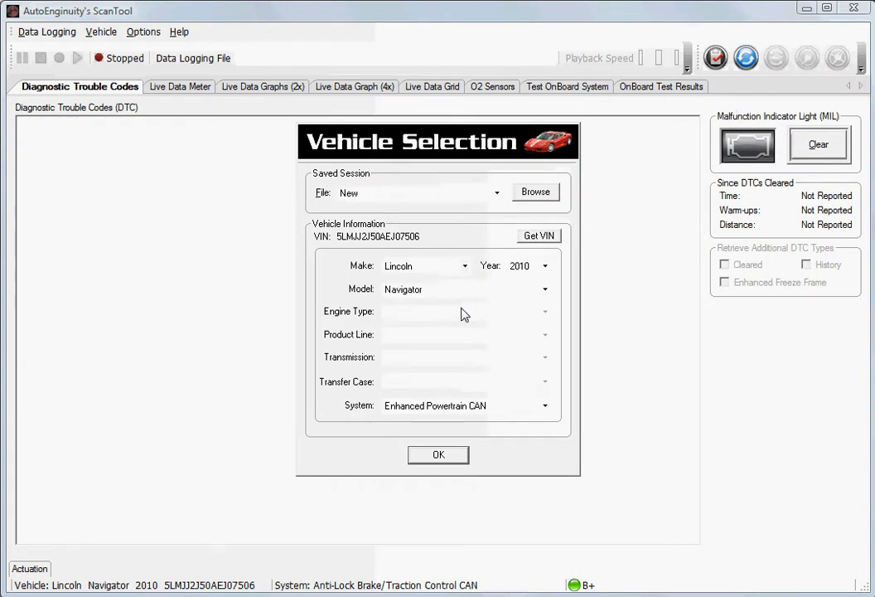
pyautogui.click(445, 404)
pyautogui.moveTo(545, 496); pyautogui.dragTo(548, 540)
pyautogui.click(489, 557)
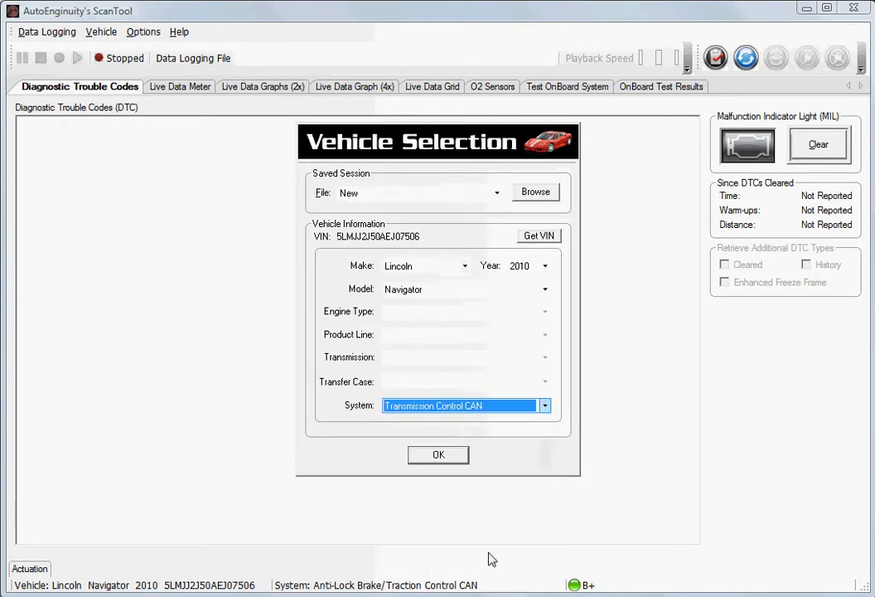
pyautogui.click(437, 457)
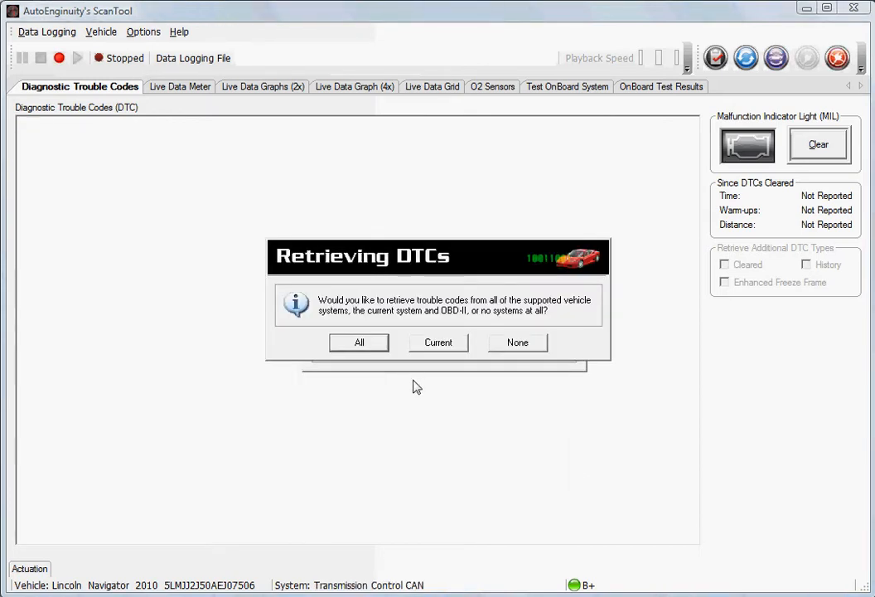
pyautogui.click(506, 341)
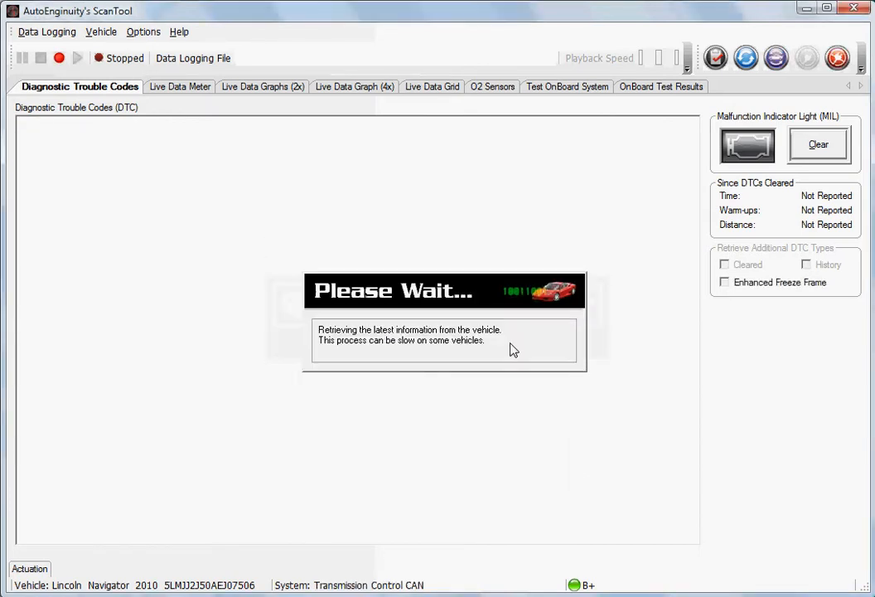
# Step: Review the actuation commands and the available onboard system tests for the transmission control system
pyautogui.click(37, 567)
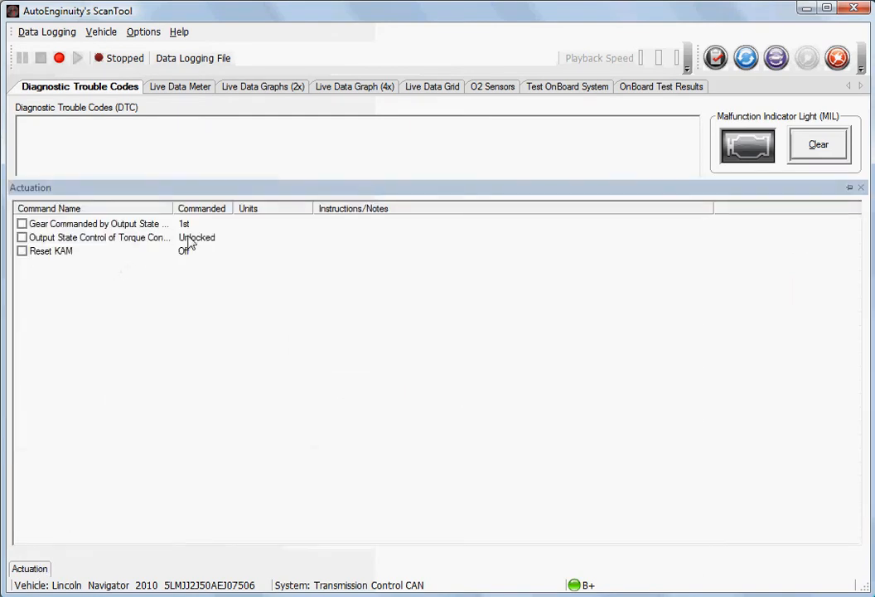
pyautogui.click(543, 90)
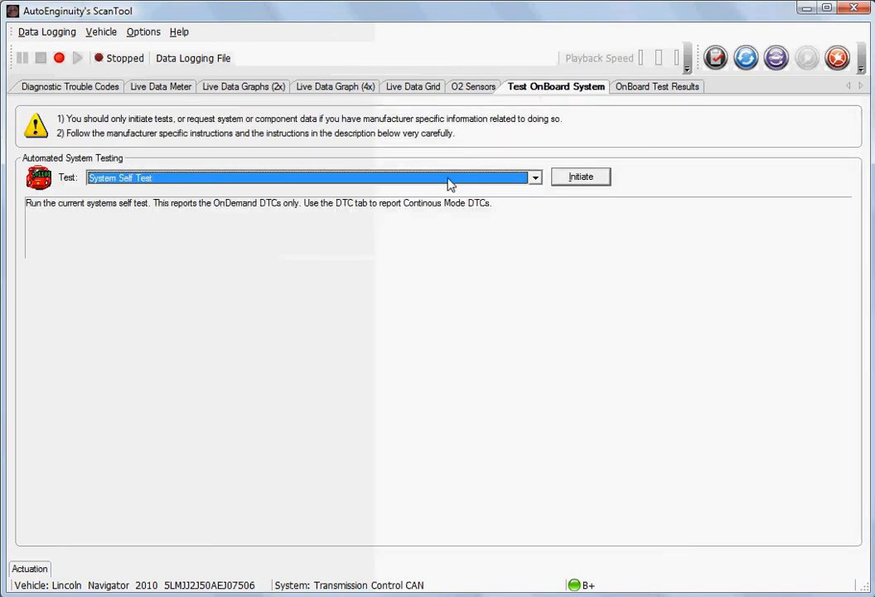
pyautogui.click(447, 179)
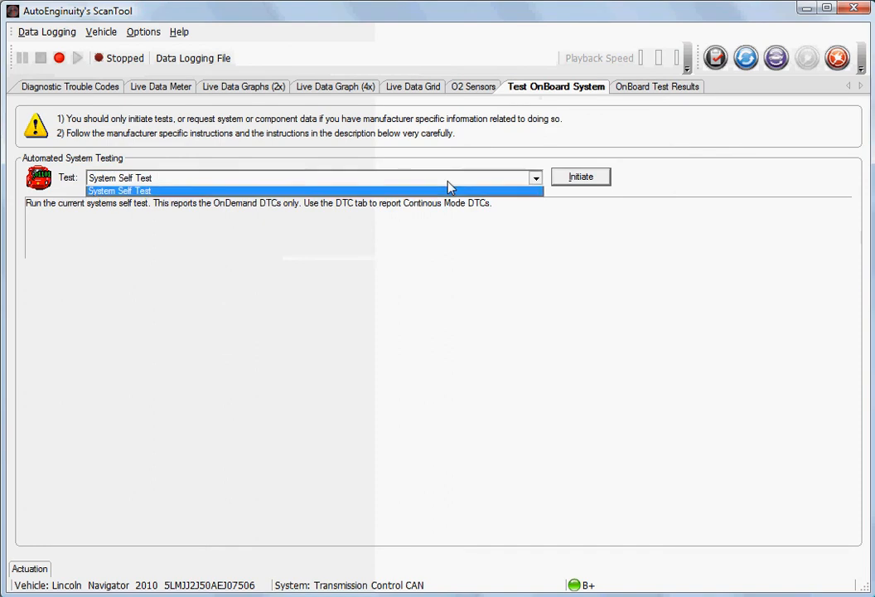
pyautogui.click(405, 83)
# Step: Show all transmission control sensors in a live data grid extended down over the sensor list, and disconnect from the vehicle
pyautogui.click(405, 88)
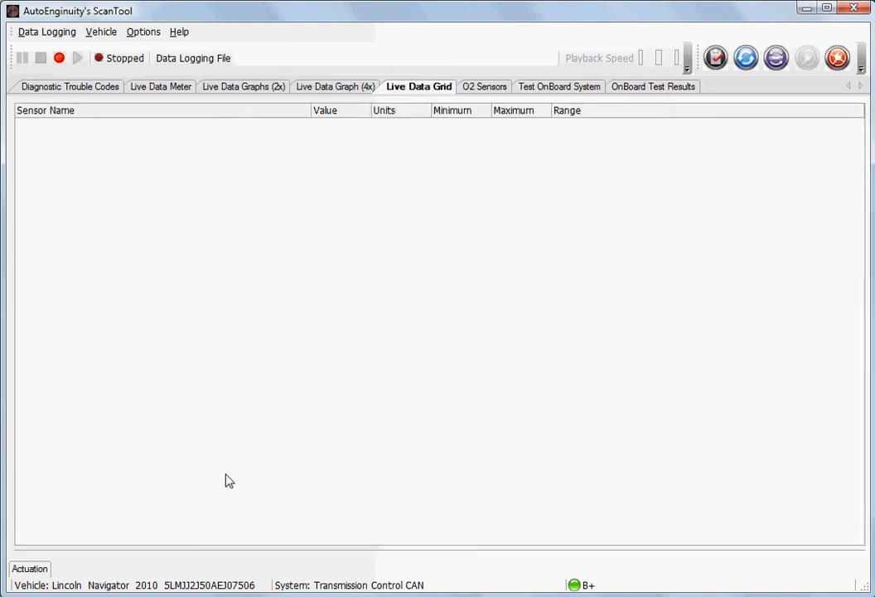
pyautogui.moveTo(220, 551); pyautogui.dragTo(162, 222)
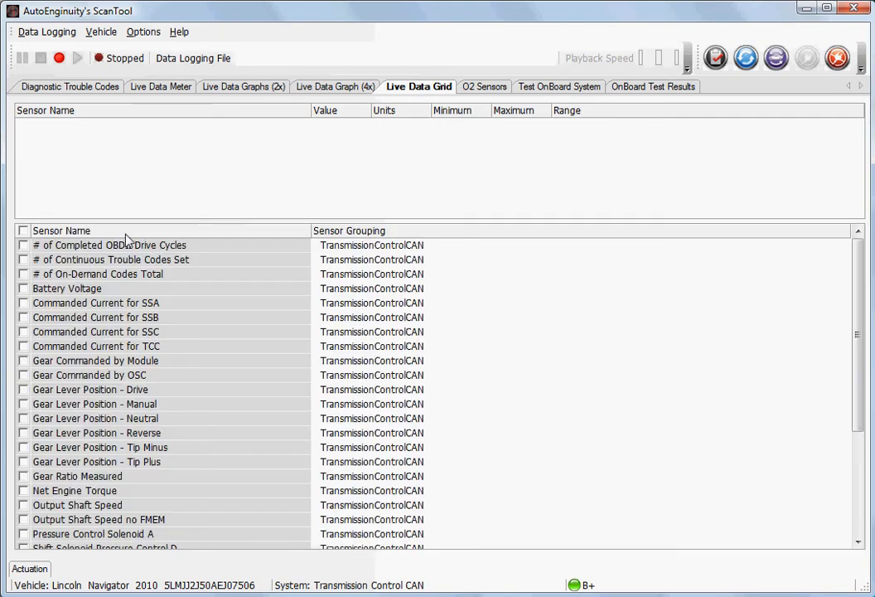
pyautogui.click(24, 231)
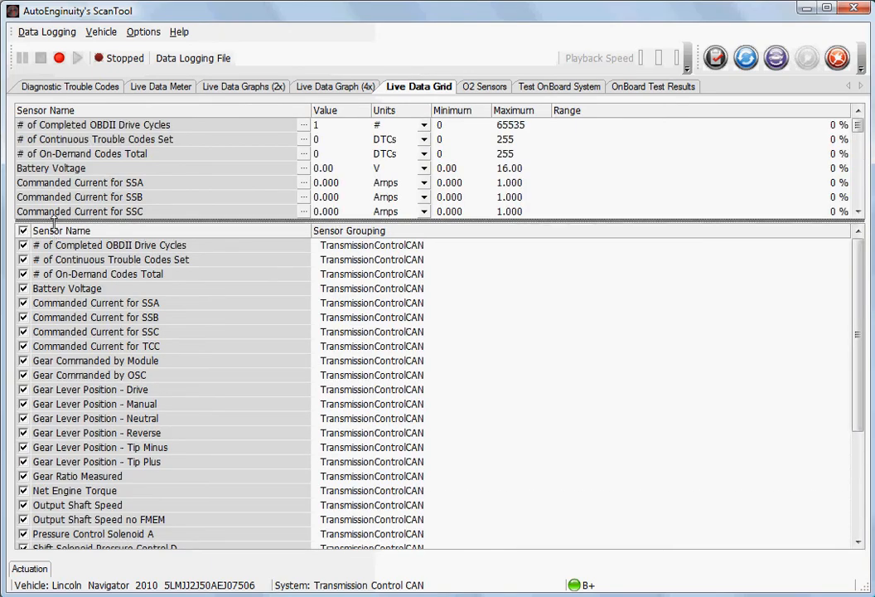
pyautogui.moveTo(25, 222); pyautogui.dragTo(25, 501)
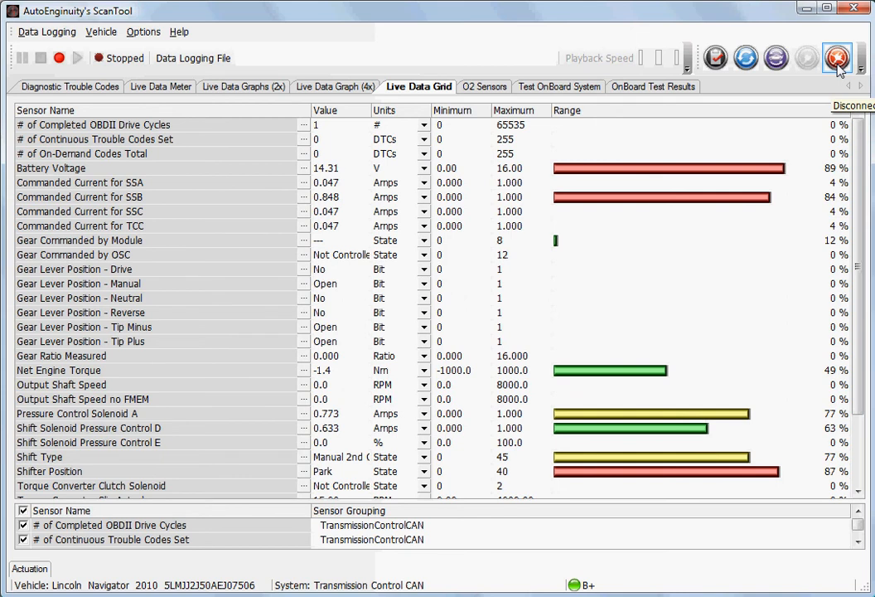
pyautogui.click(838, 63)
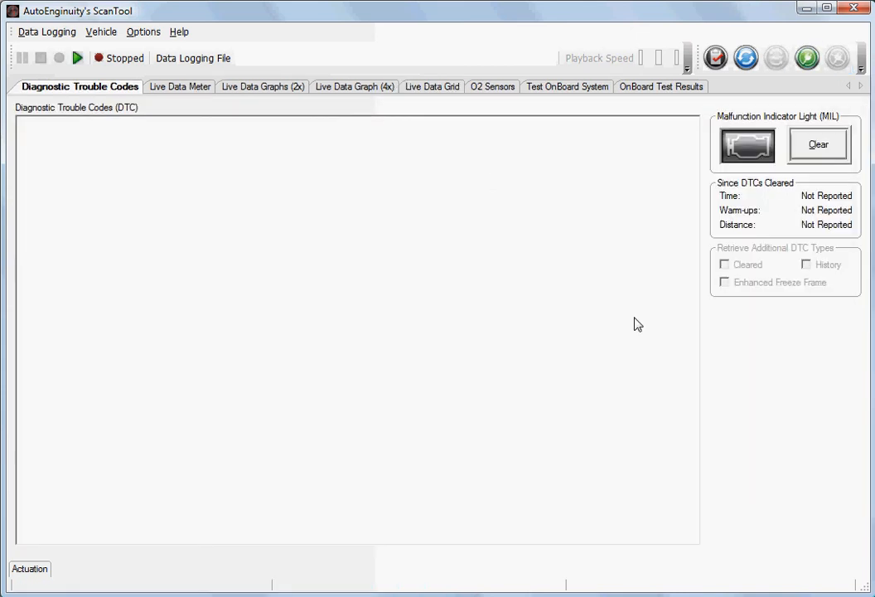